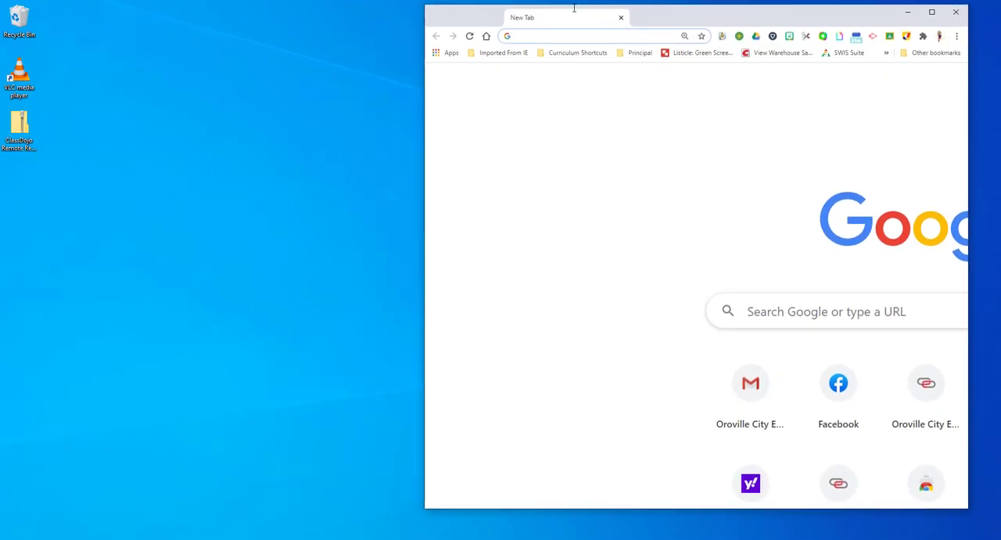
Open Google Calendar from the new browser tab.
{"action": "double_click", "coordinate": [574, 9]}
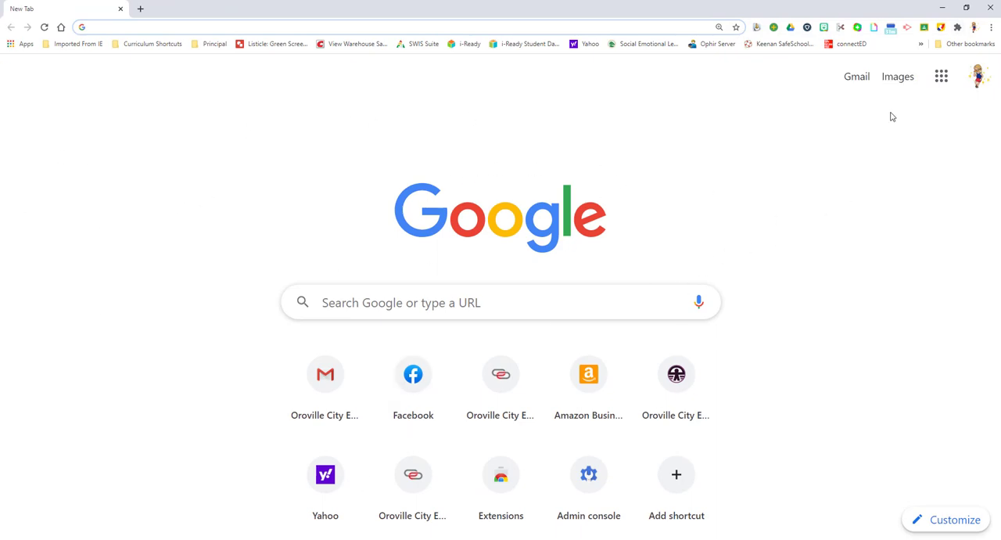
{"action": "left_click", "coordinate": [940, 79]}
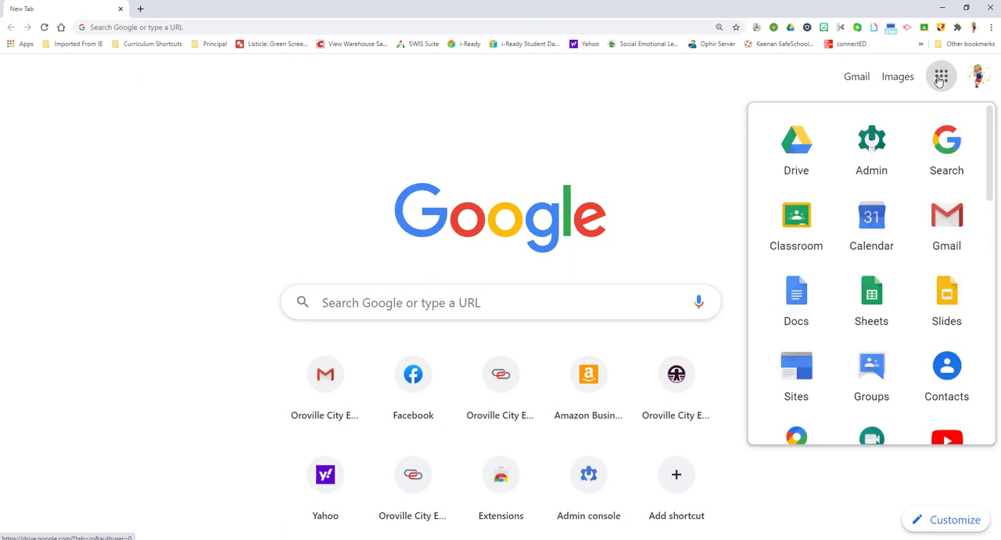
{"action": "left_click", "coordinate": [867, 225]}
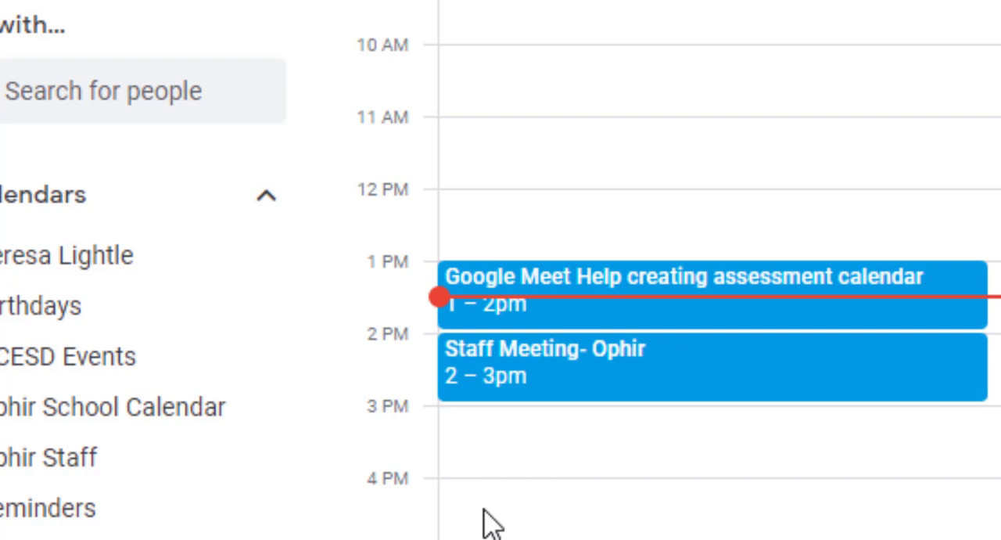
Create a new calendar event on Tuesday, August 18 from 4:00pm to 4:30pm.
{"action": "left_click", "coordinate": [557, 512]}
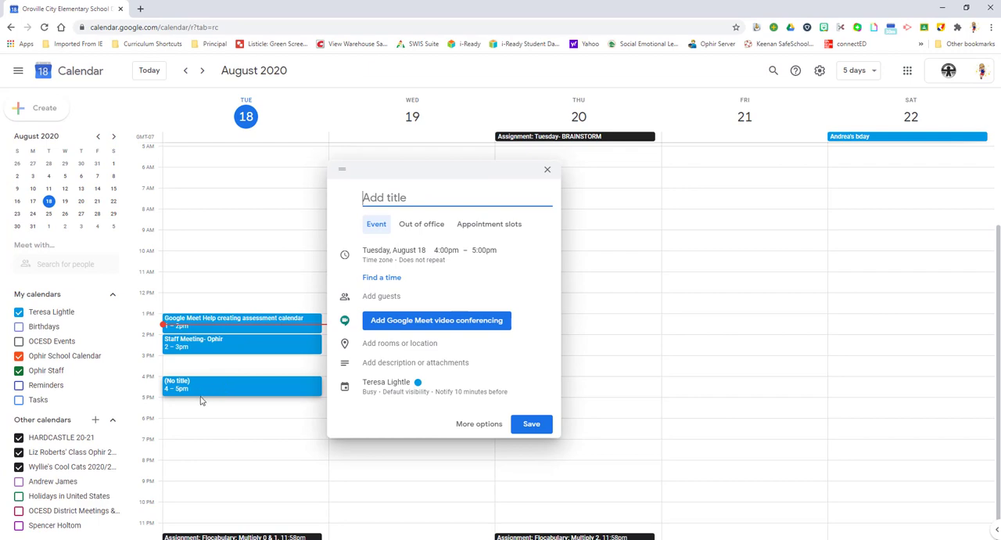
{"action": "left_click", "coordinate": [208, 395]}
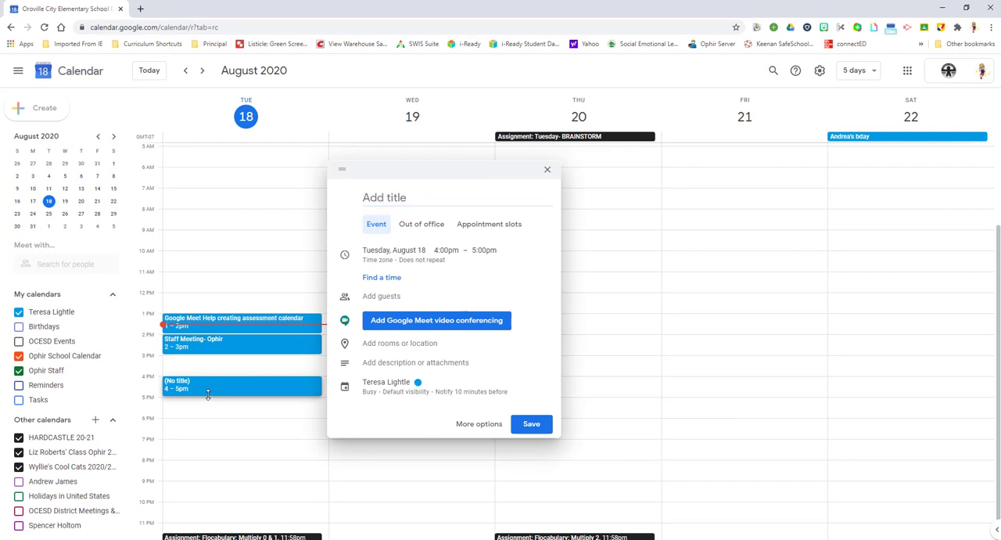
{"action": "left_click_drag", "start_coordinate": [208, 394], "coordinate": [210, 386]}
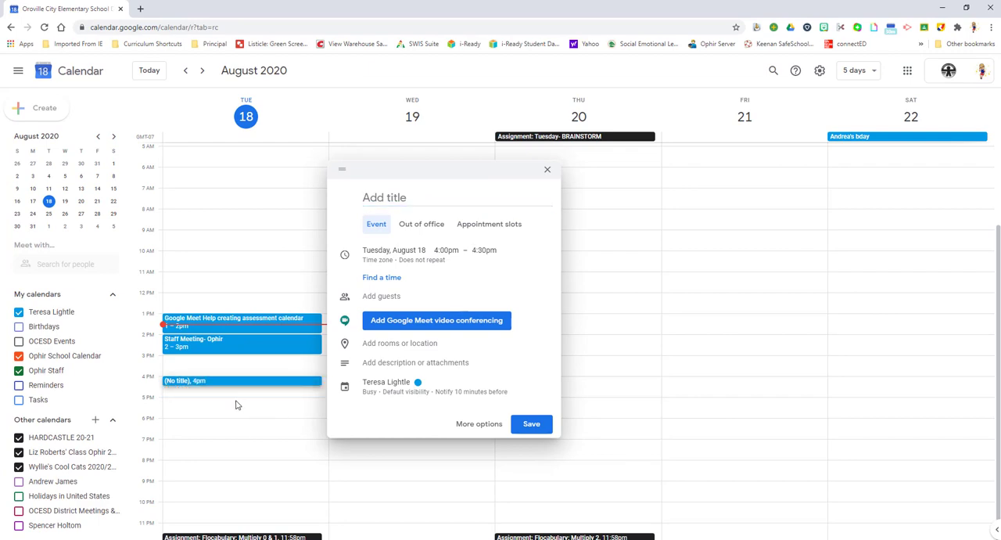
{"action": "left_click", "coordinate": [492, 262]}
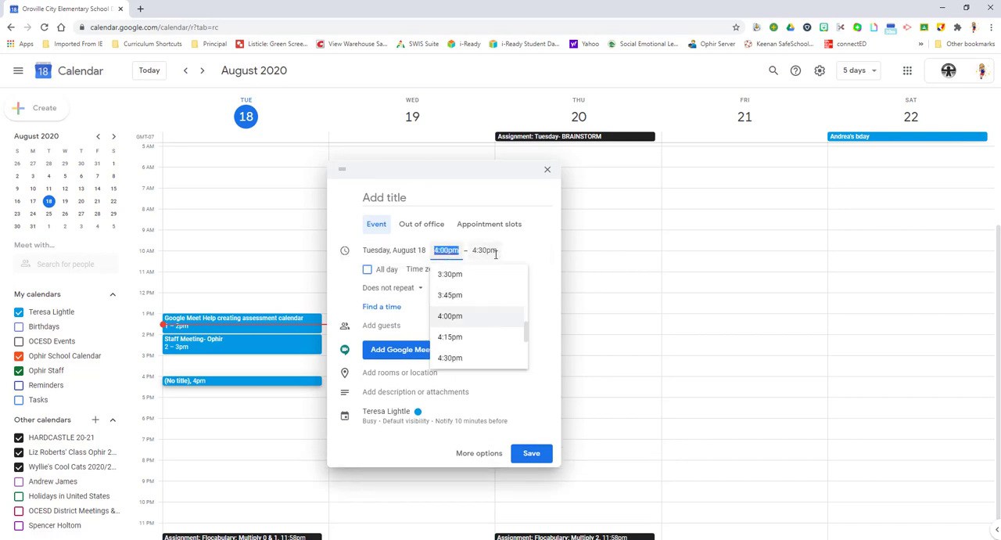
Title the 4:00pm event with the first person's full name and save it with Google Meet video conferencing.
{"action": "left_click", "coordinate": [391, 198]}
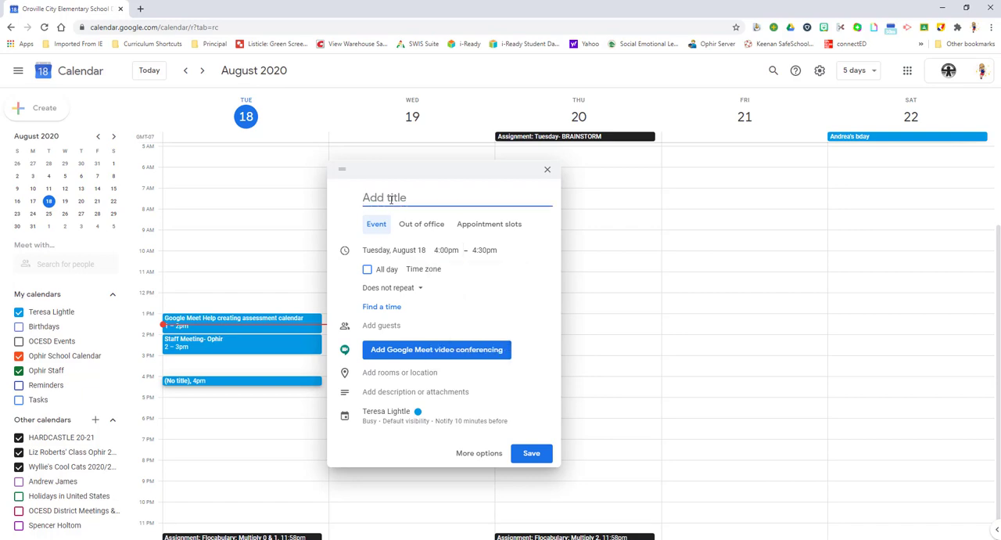
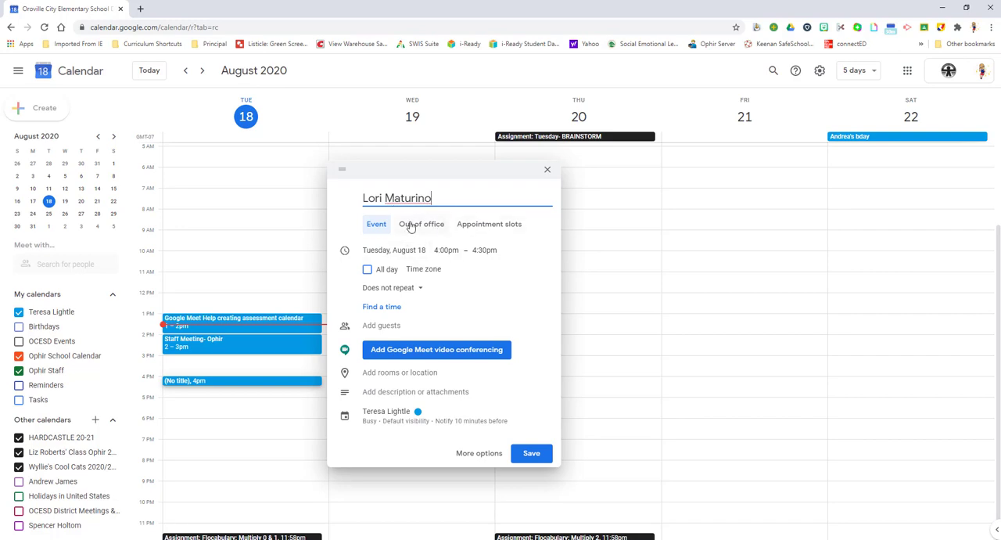
{"action": "left_click", "coordinate": [386, 329]}
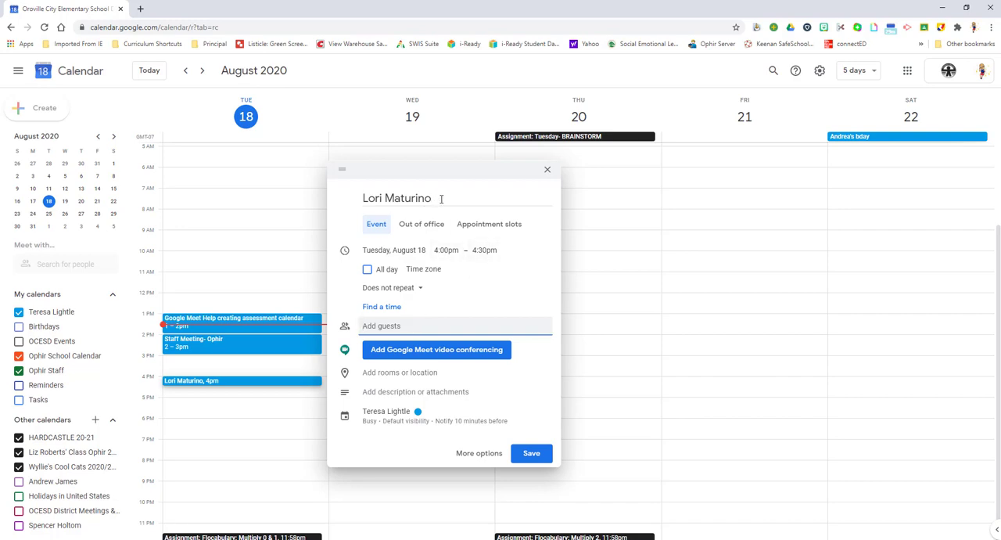
{"action": "left_click", "coordinate": [380, 356]}
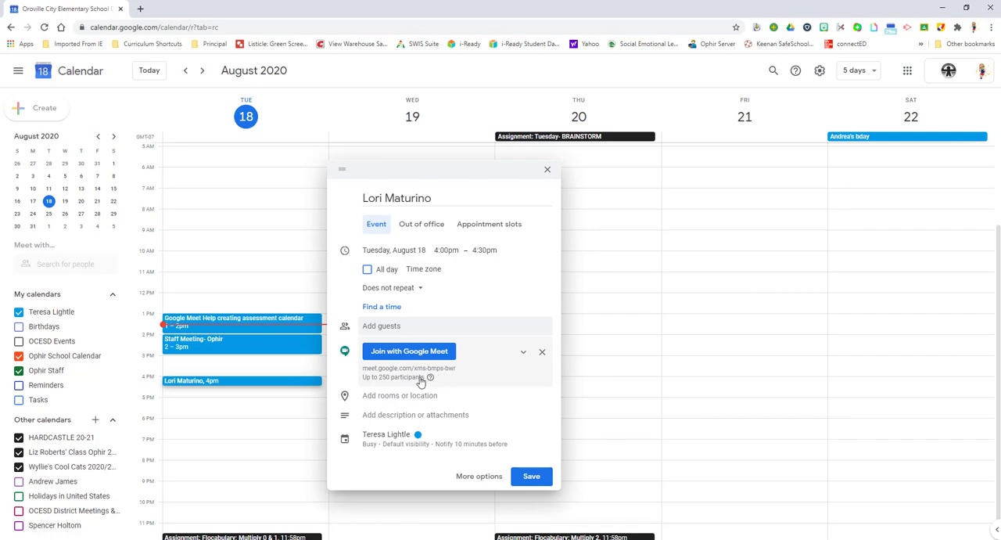
{"action": "left_click", "coordinate": [535, 477]}
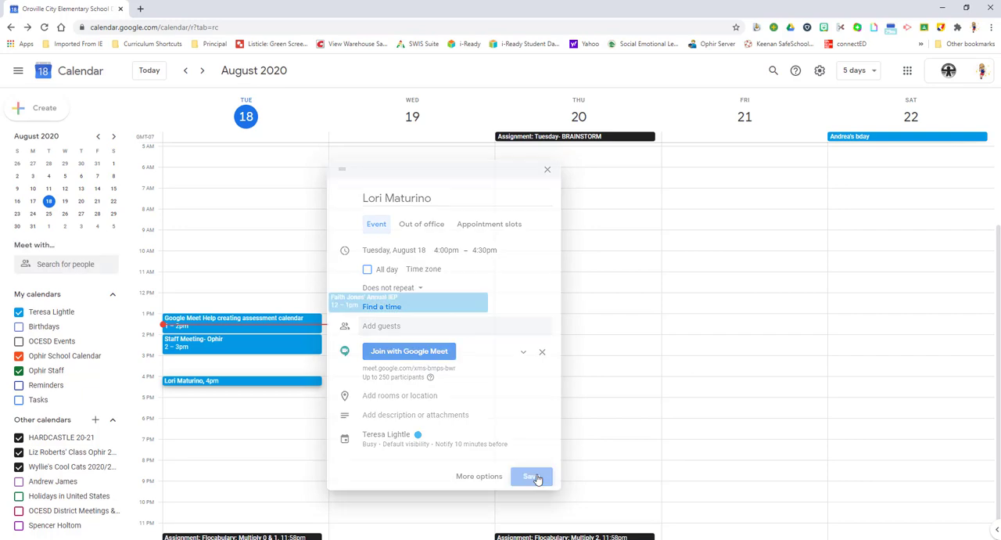
Create a second event on Tuesday, August 18 from 4:30pm to 5:00pm.
{"action": "left_click", "coordinate": [198, 397]}
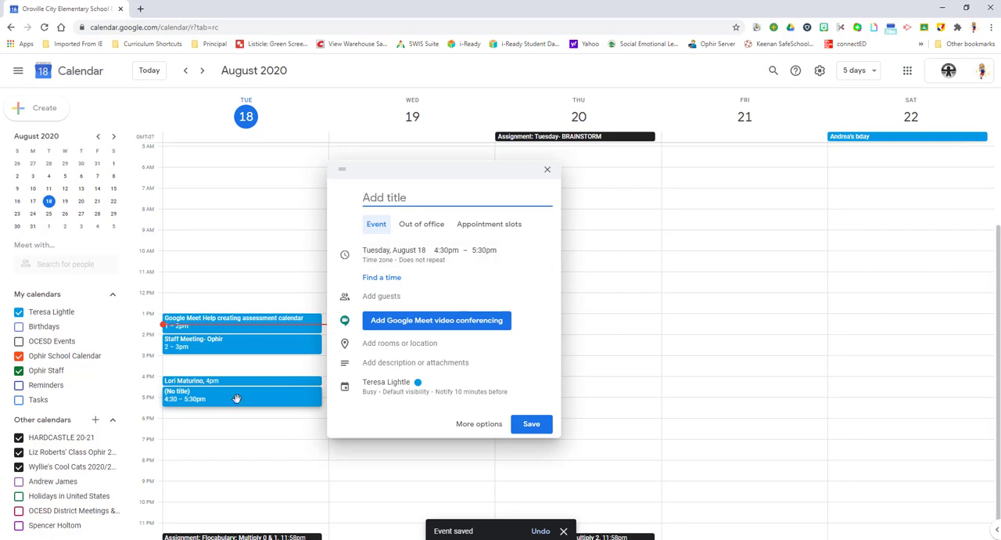
{"action": "left_click", "coordinate": [485, 250]}
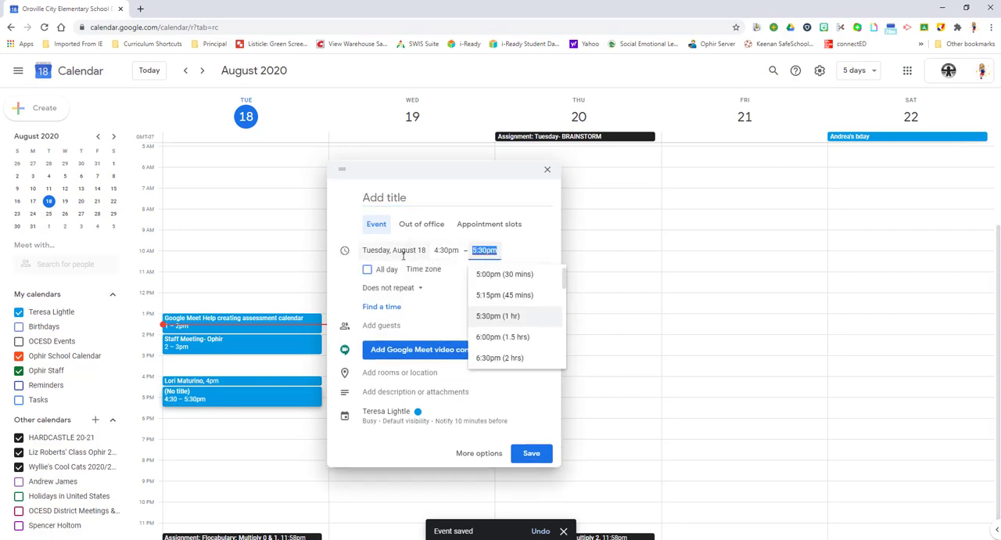
{"action": "left_click", "coordinate": [494, 274]}
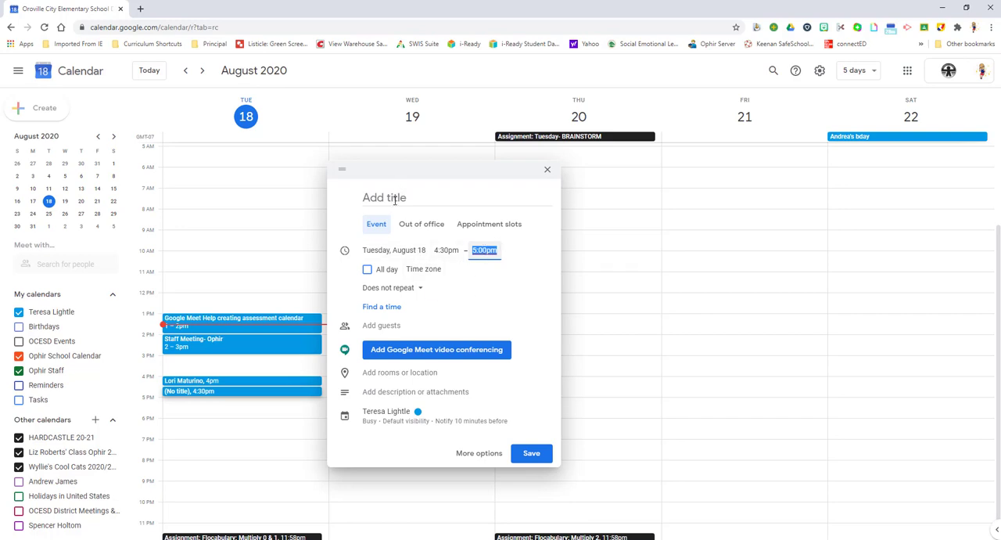
Title the 4:30pm event with the second person's full name and save it with Google Meet video conferencing.
{"action": "left_click", "coordinate": [364, 197]}
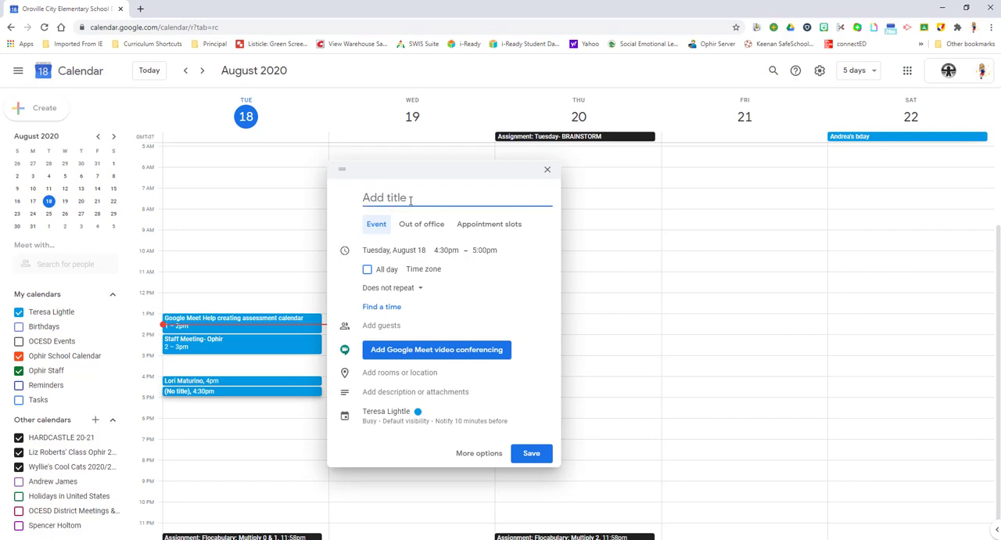
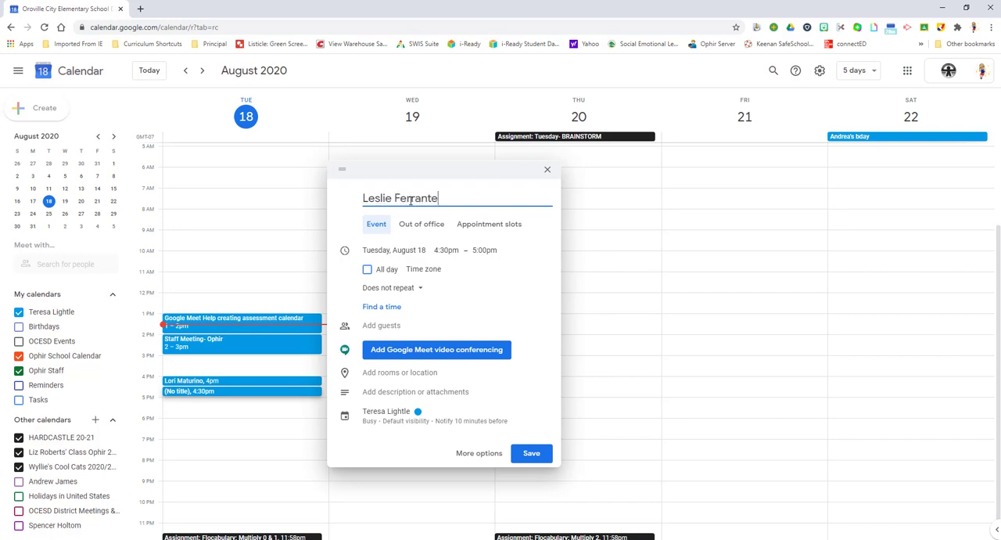
{"action": "left_click", "coordinate": [389, 354]}
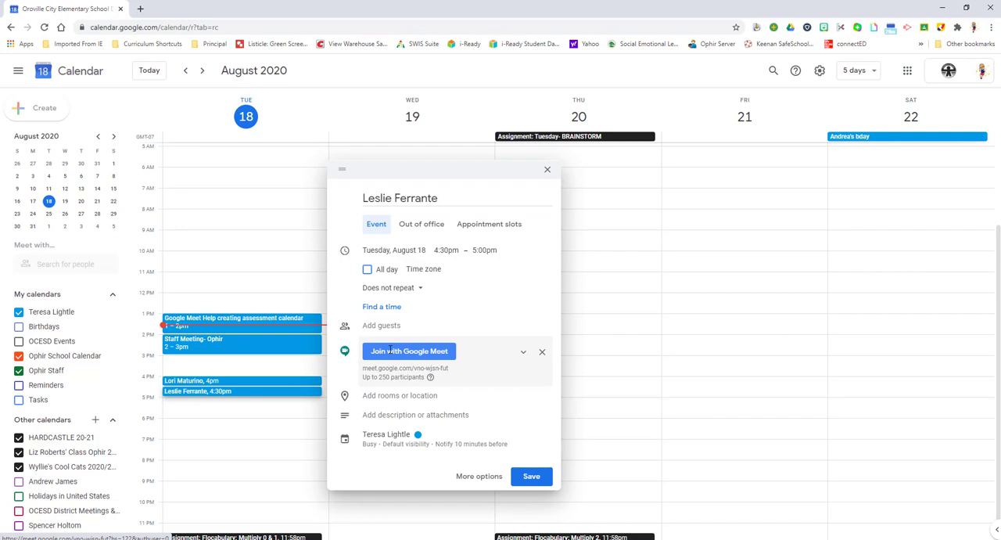
{"action": "left_click", "coordinate": [530, 475]}
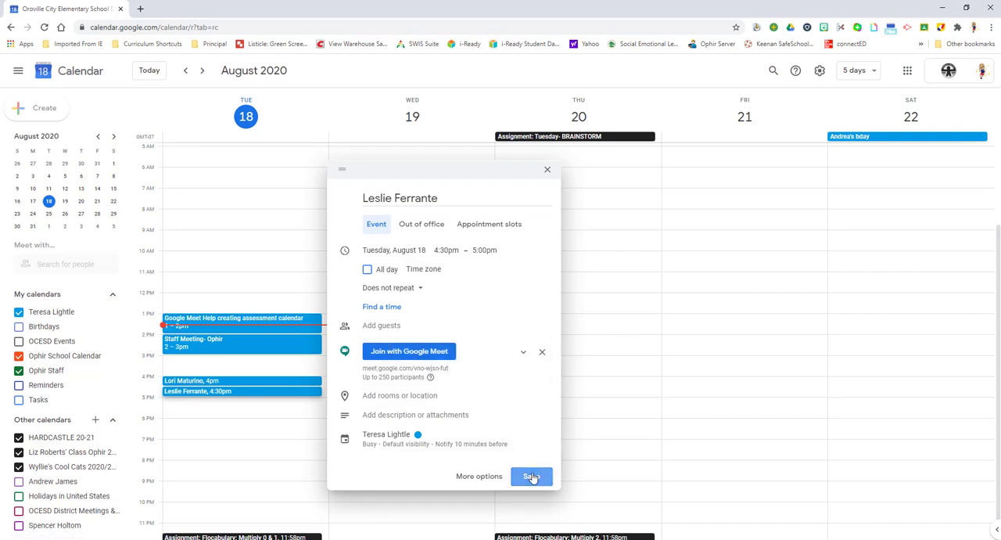
Create a Tuesday, August 18 event from 5:00pm to 5:30pm, titled with the third person's full name, and save it with Google Meet video conferencing.
{"action": "left_click", "coordinate": [224, 405]}
{"action": "left_click_drag", "start_coordinate": [218, 417], "coordinate": [222, 406]}
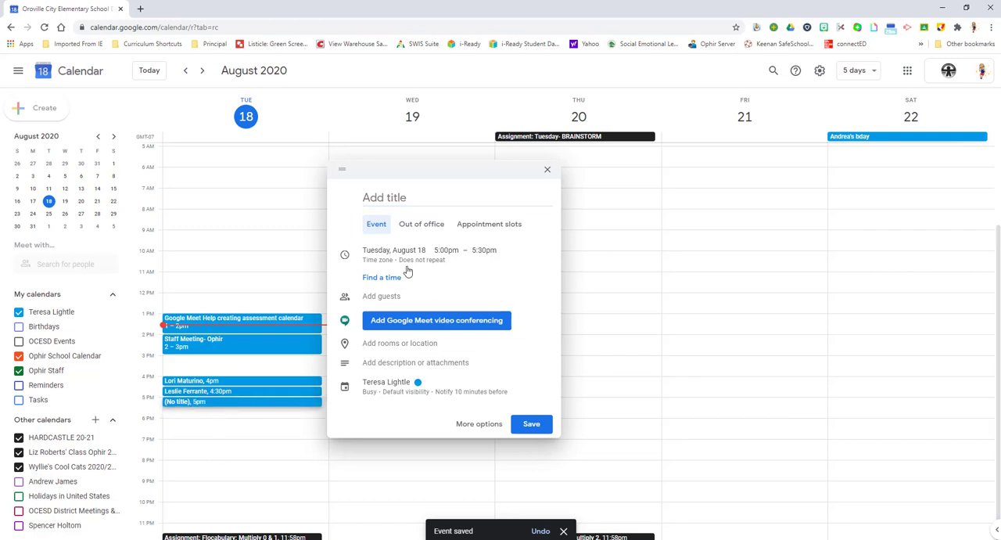
{"action": "left_click", "coordinate": [422, 198]}
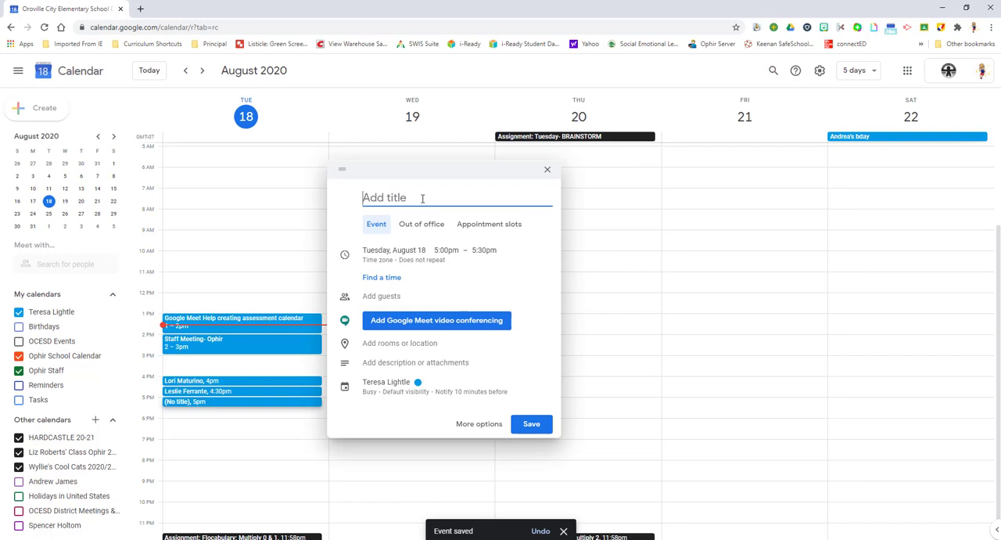
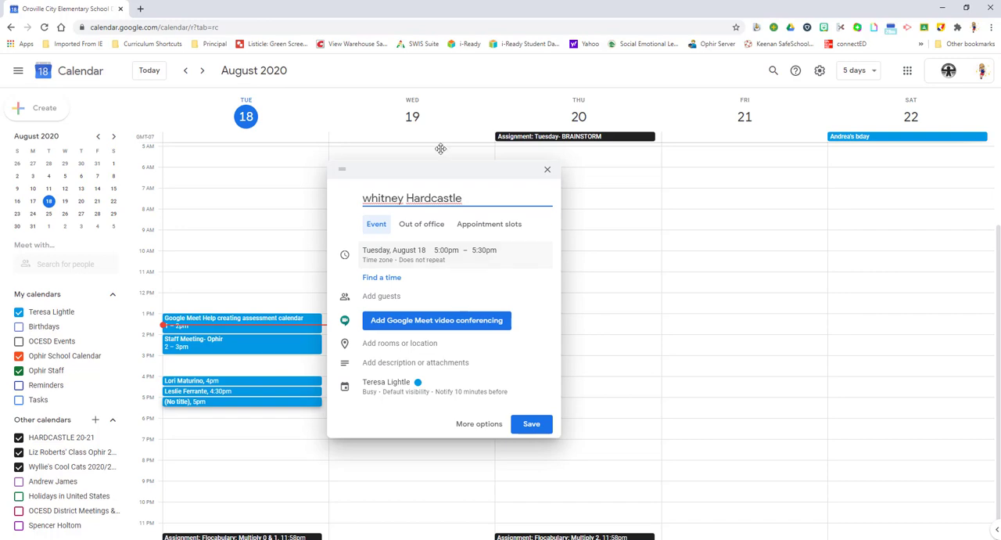
{"action": "left_click", "coordinate": [372, 197]}
{"action": "key", "text": "BackSpace"}
{"action": "type", "text": "W"}
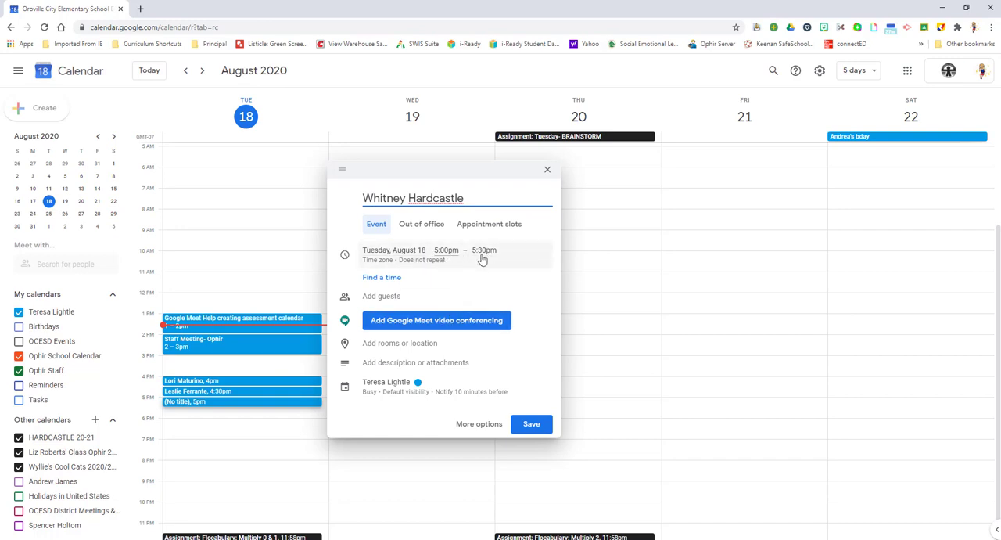
{"action": "left_click", "coordinate": [429, 323]}
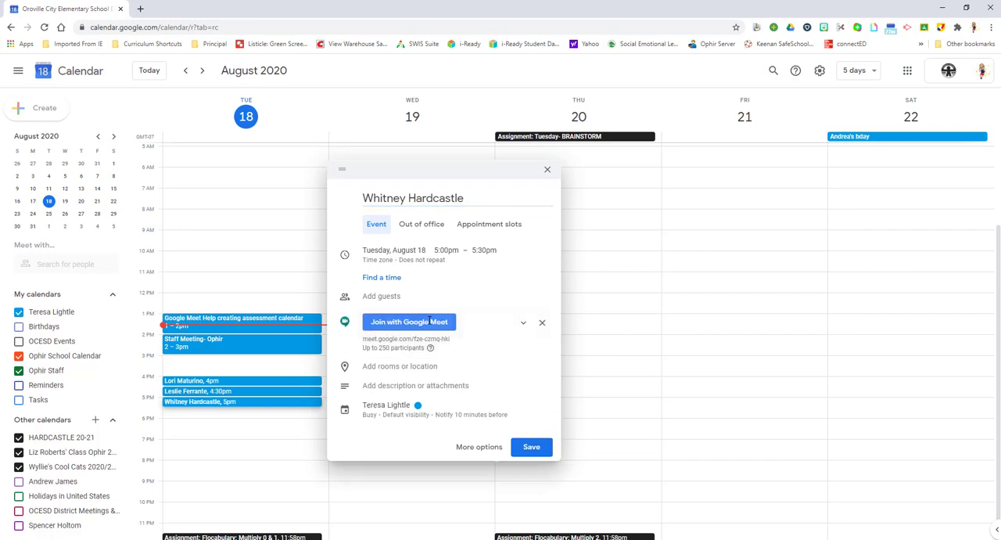
{"action": "left_click", "coordinate": [530, 445]}
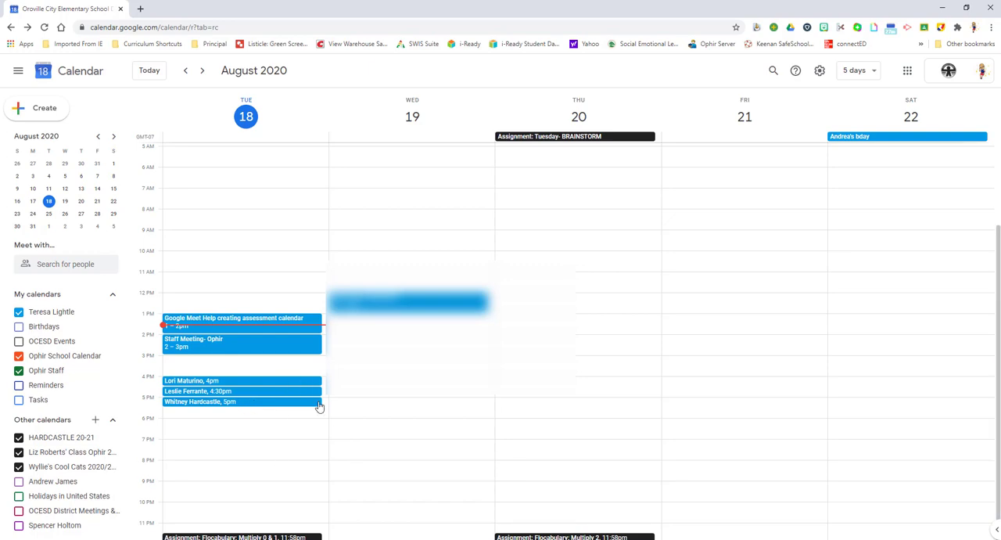
Switch to Google Classroom and open the Ophir Staff class.
{"action": "left_click", "coordinate": [907, 72]}
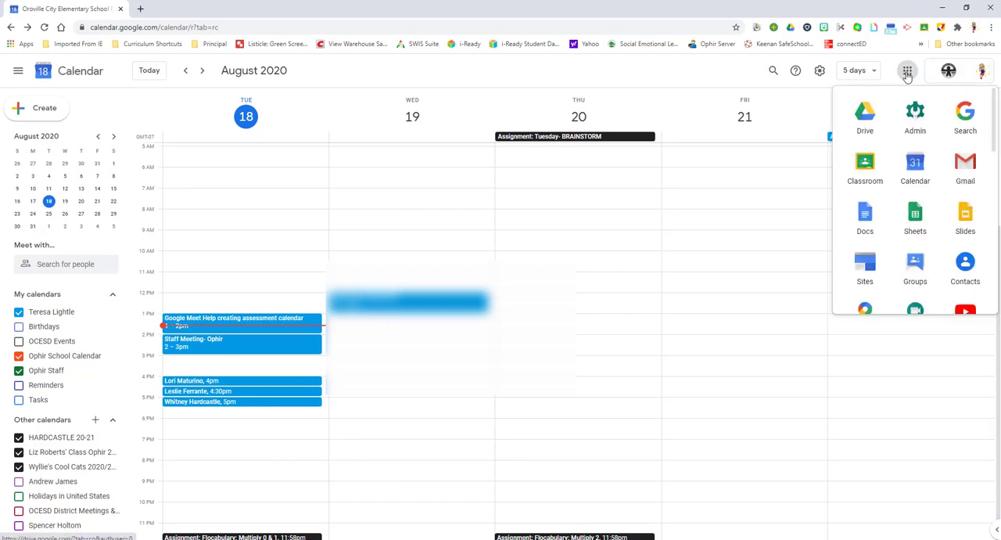
{"action": "left_click", "coordinate": [865, 165]}
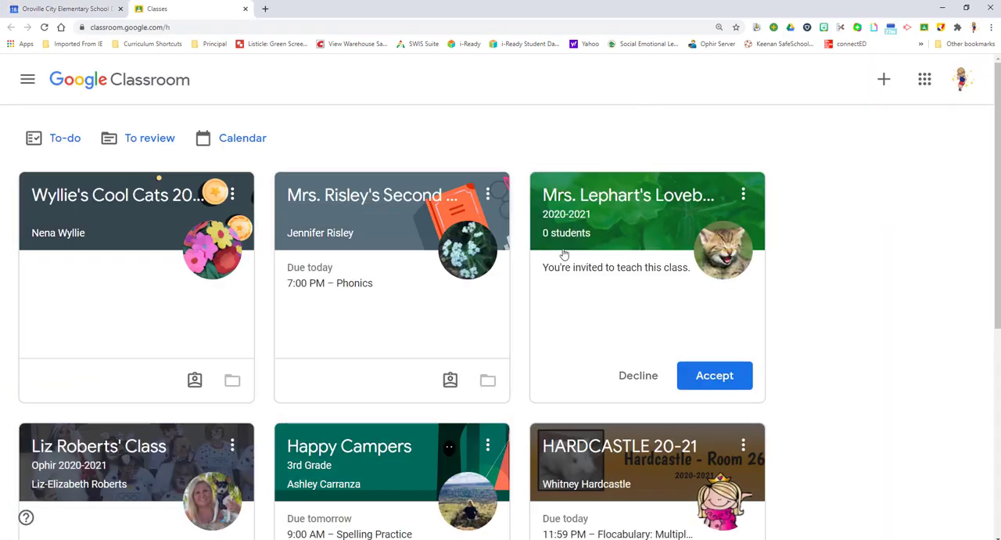
{"action": "scroll", "coordinate": [654, 283], "scroll_direction": "down", "scroll_amount": 5}
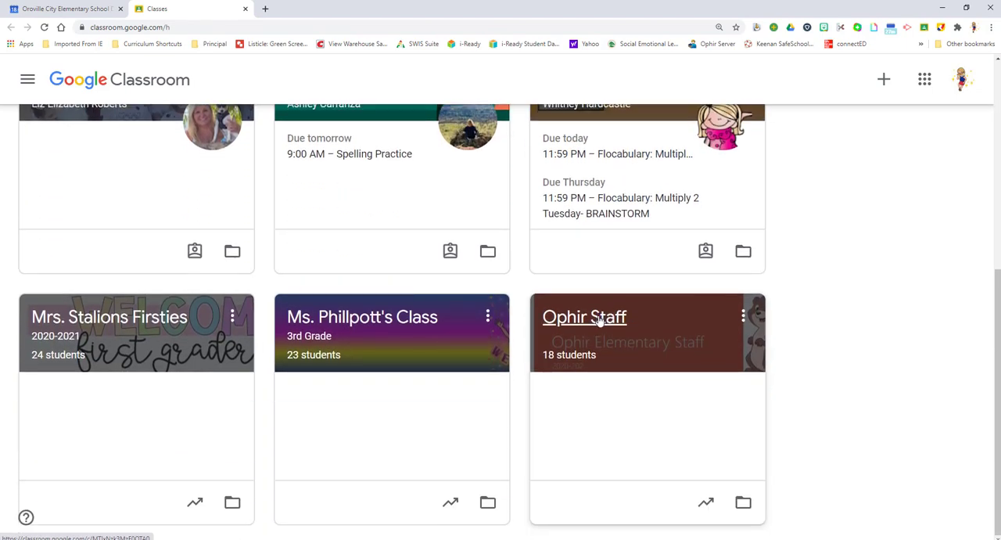
{"action": "left_click", "coordinate": [599, 320]}
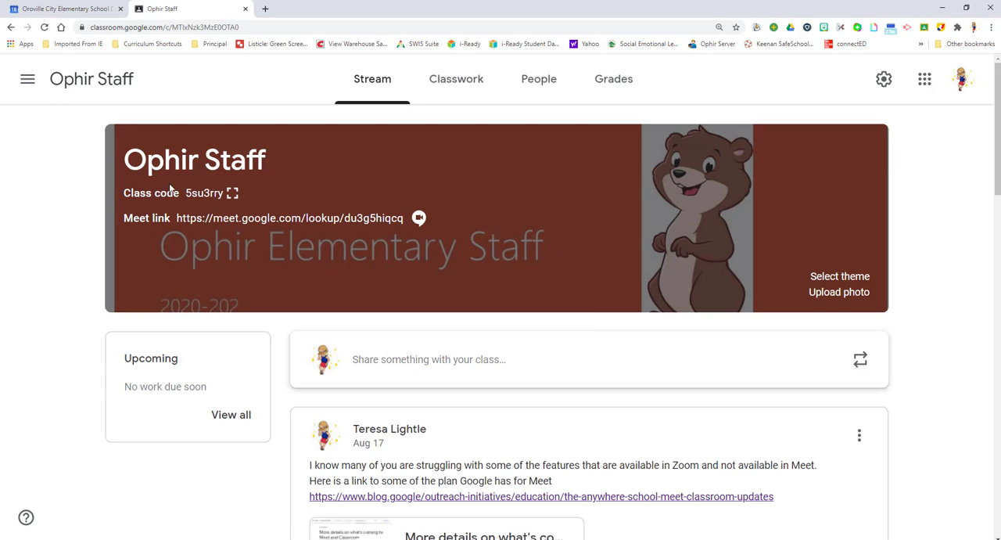
{"action": "scroll", "coordinate": [575, 224], "scroll_direction": "down", "scroll_amount": 3}
{"action": "scroll", "coordinate": [347, 224], "scroll_direction": "up", "scroll_amount": 2}
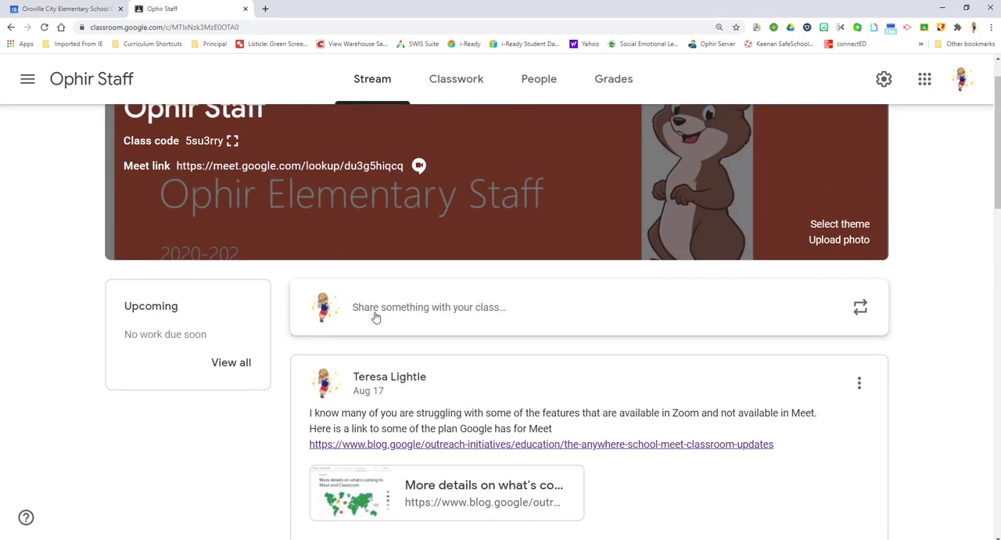
Return to Google Calendar and copy the Google Meet joining info from Tuesday's 4:00pm event.
{"action": "left_click", "coordinate": [59, 10]}
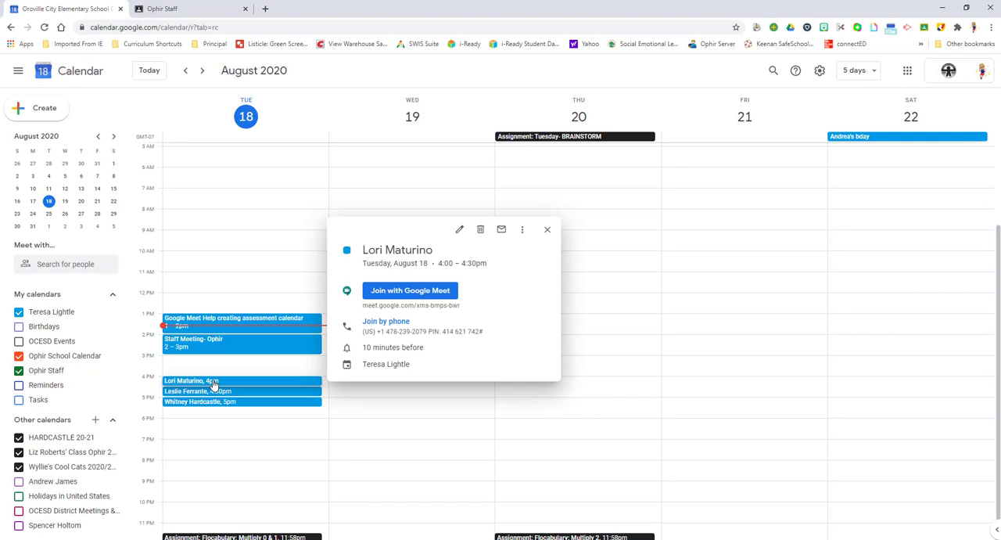
{"action": "mouse_move", "coordinate": [399, 306]}
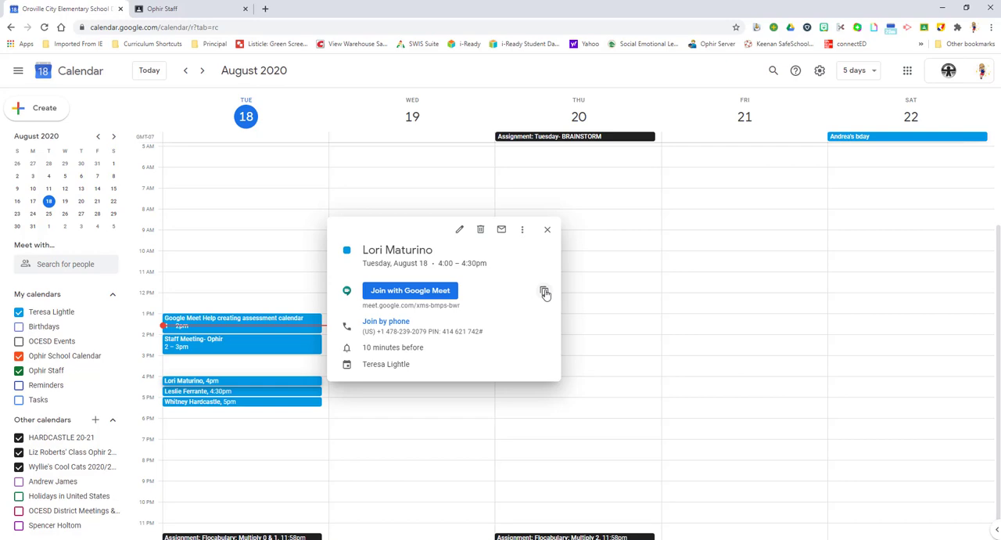
{"action": "left_click", "coordinate": [544, 291]}
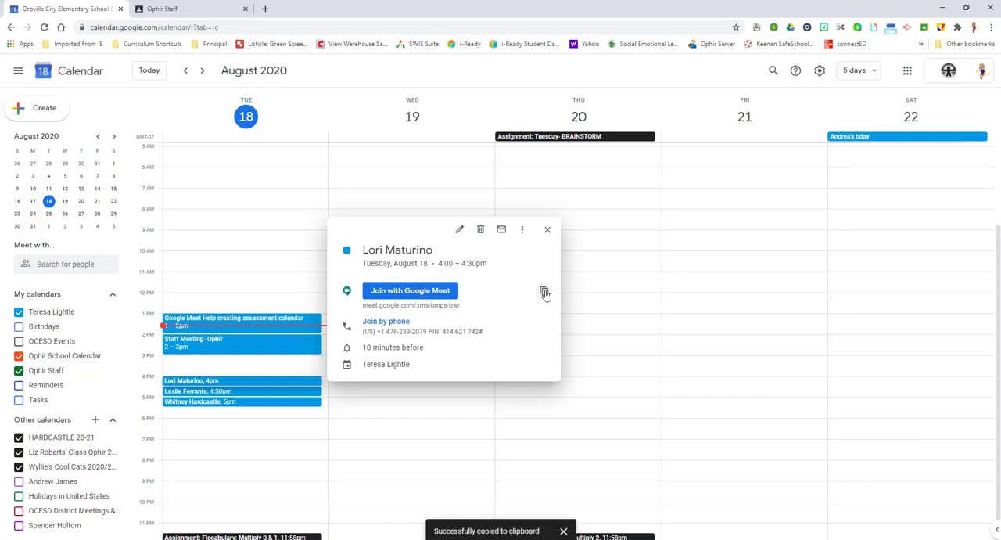
In Google Classroom, write an Ophir Staff announcement: the first person's first name followed by "you have your assessment today at 4:00PM", correcting the spelling of "assessment".
{"action": "left_click", "coordinate": [198, 9]}
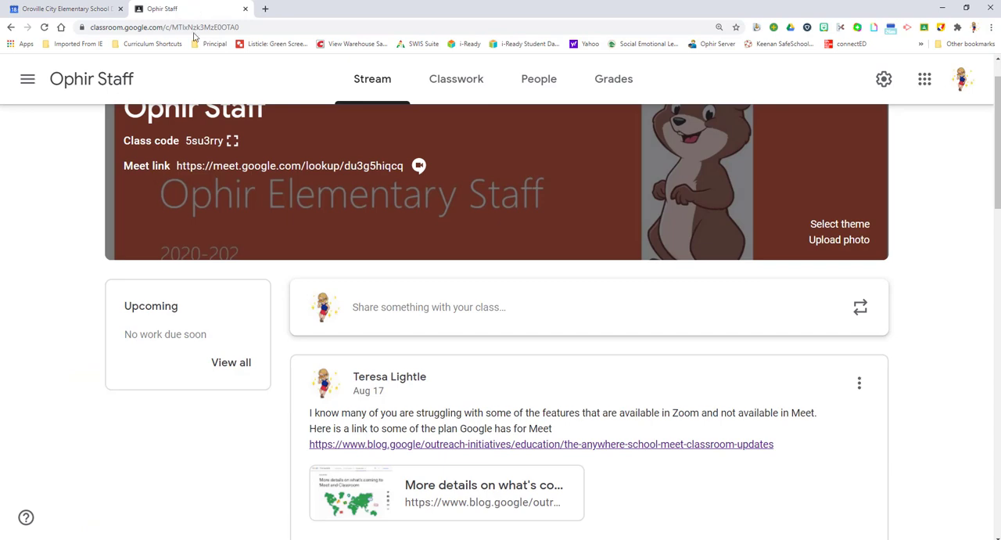
{"action": "left_click", "coordinate": [362, 312]}
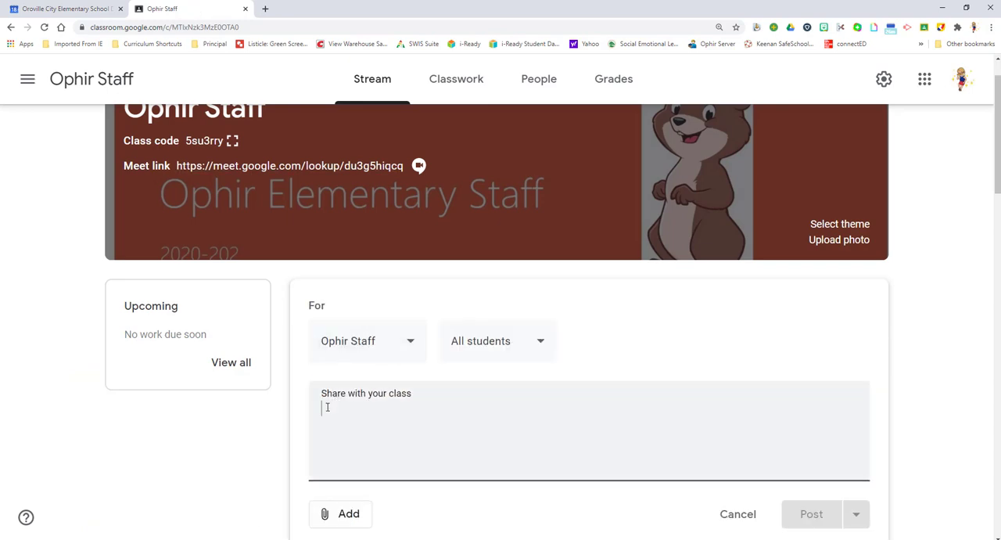
{"action": "type", "text": "Lori y"}
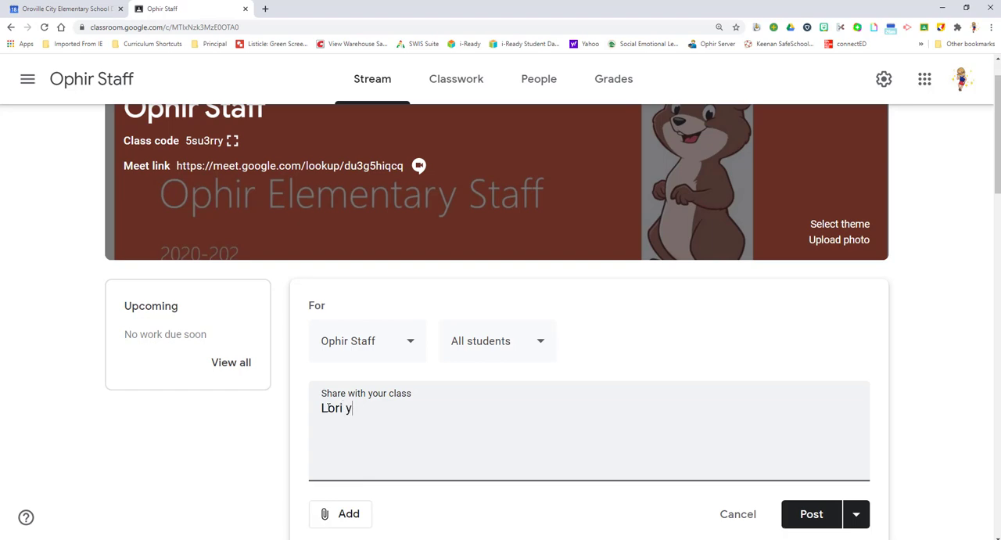
{"action": "type", "text": "ou have your as"}
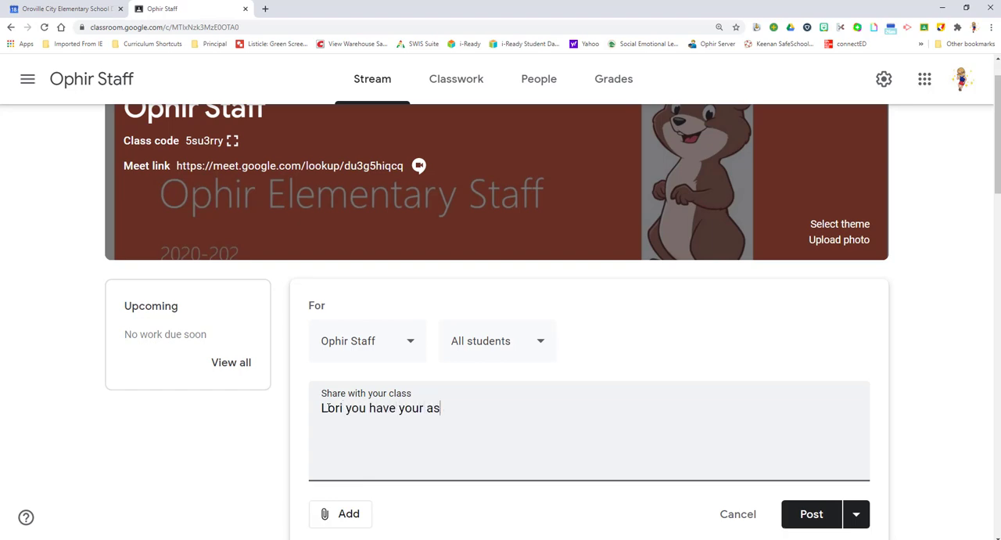
{"action": "type", "text": "sesment to"}
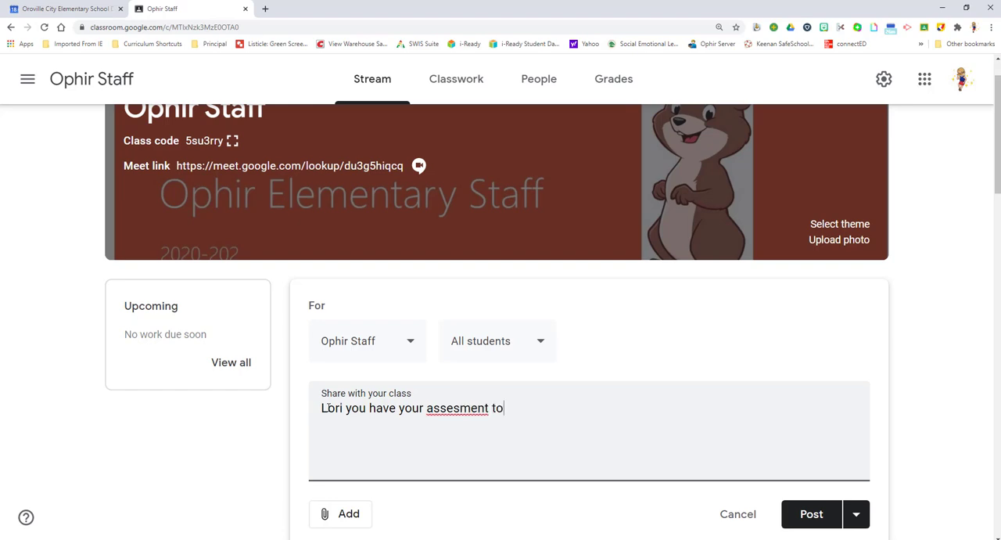
{"action": "type", "text": "day at 4:00PM"}
{"action": "right_click", "coordinate": [458, 407]}
{"action": "left_click", "coordinate": [487, 254]}
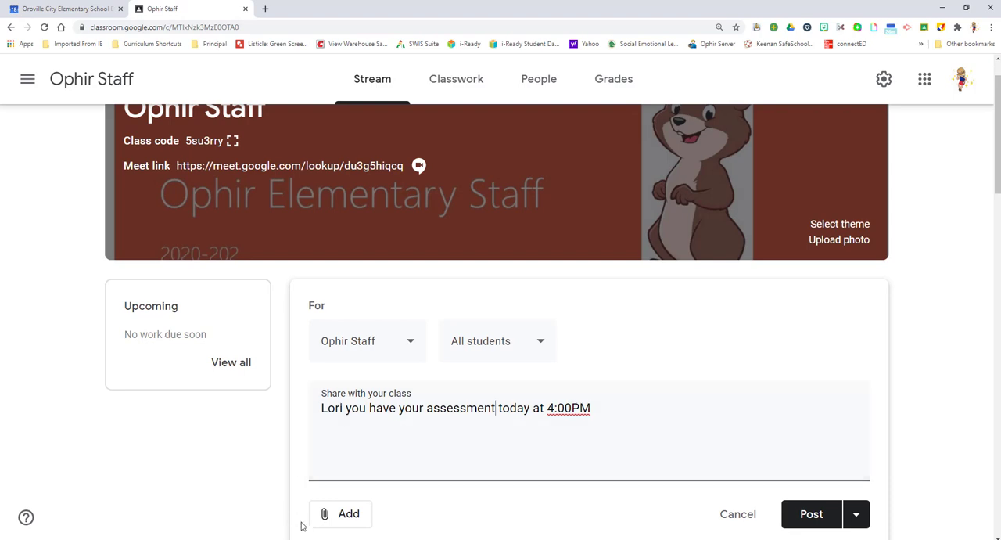
Attach the copied Google Meet link for the 4:00pm event to the announcement.
{"action": "left_click", "coordinate": [345, 514]}
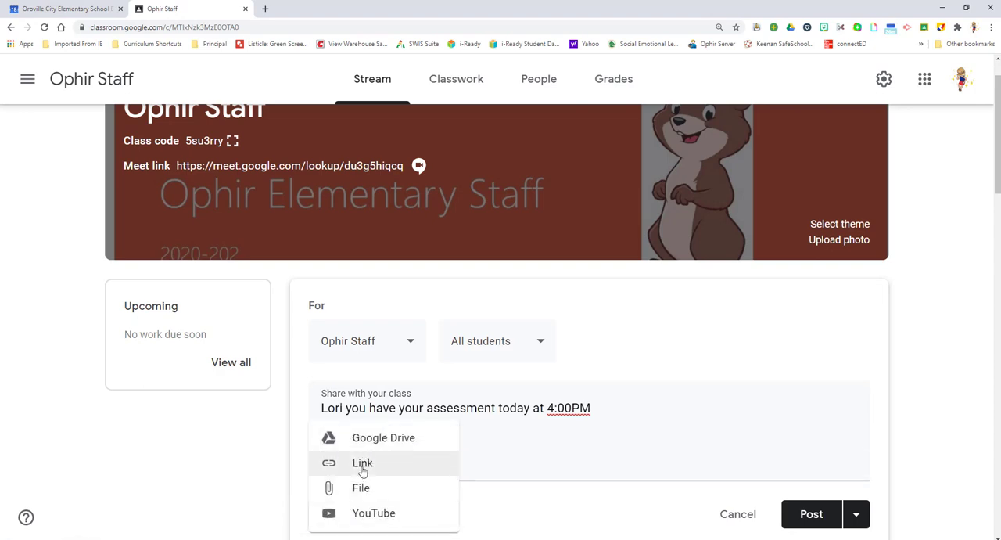
{"action": "left_click", "coordinate": [361, 464]}
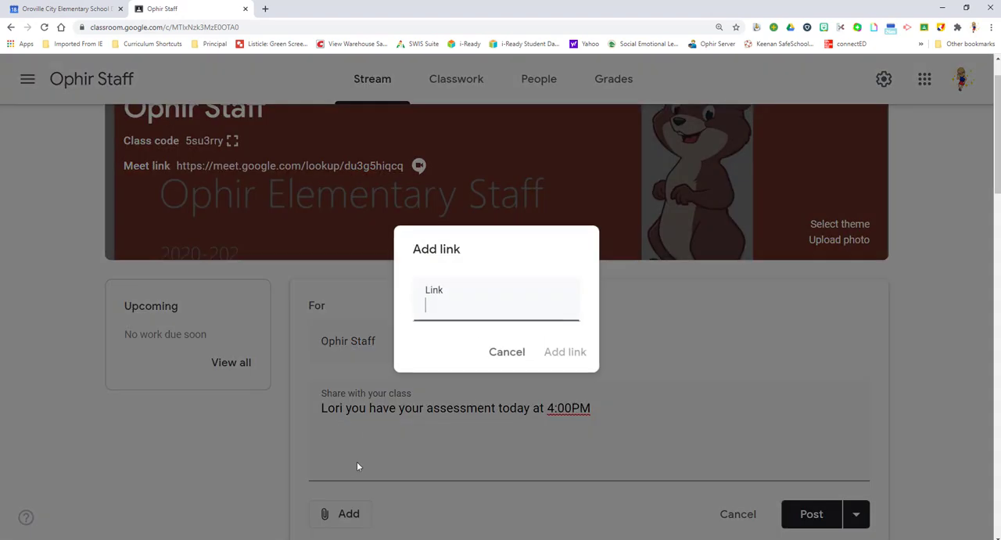
{"action": "right_click", "coordinate": [443, 313]}
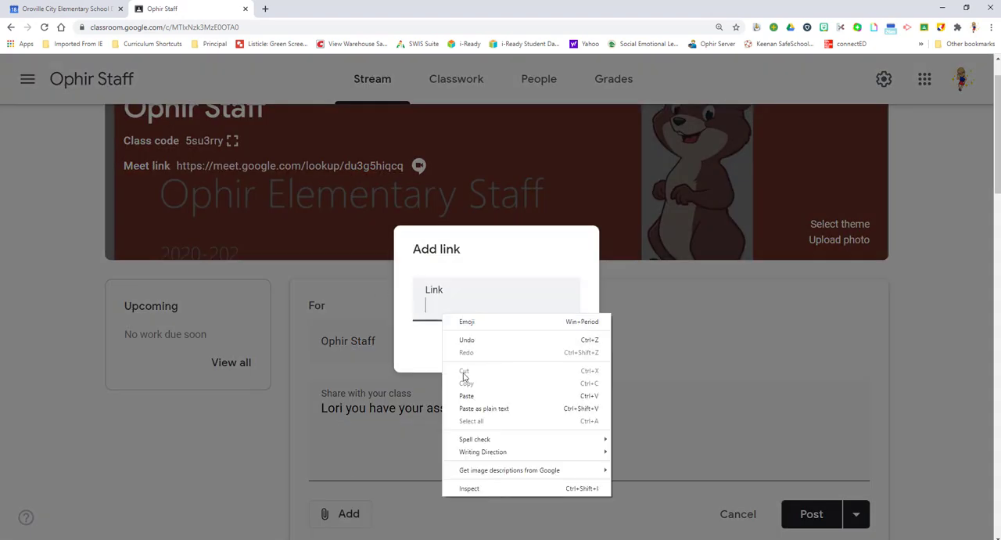
{"action": "left_click", "coordinate": [467, 397]}
{"action": "scroll", "coordinate": [469, 398], "scroll_direction": "down", "scroll_amount": 1}
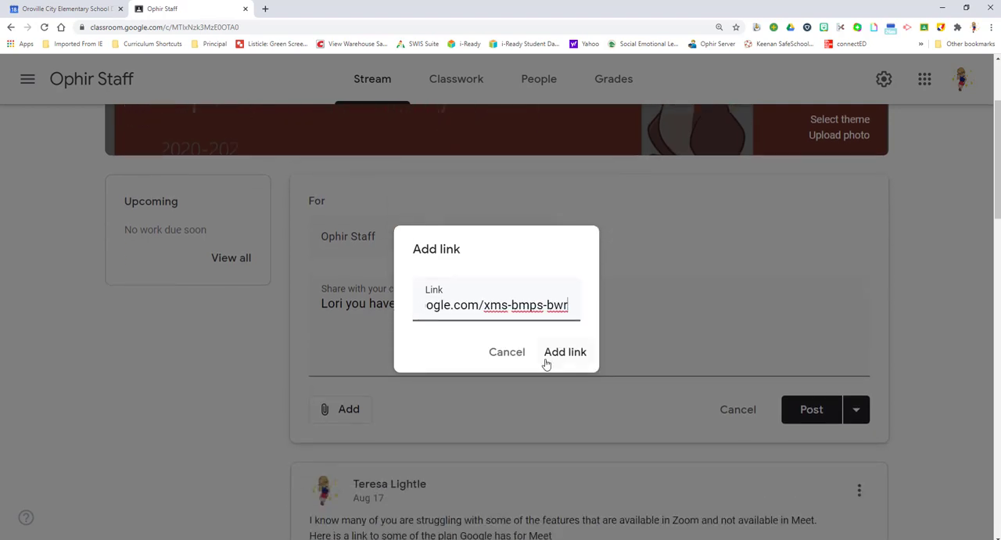
{"action": "left_click", "coordinate": [575, 355]}
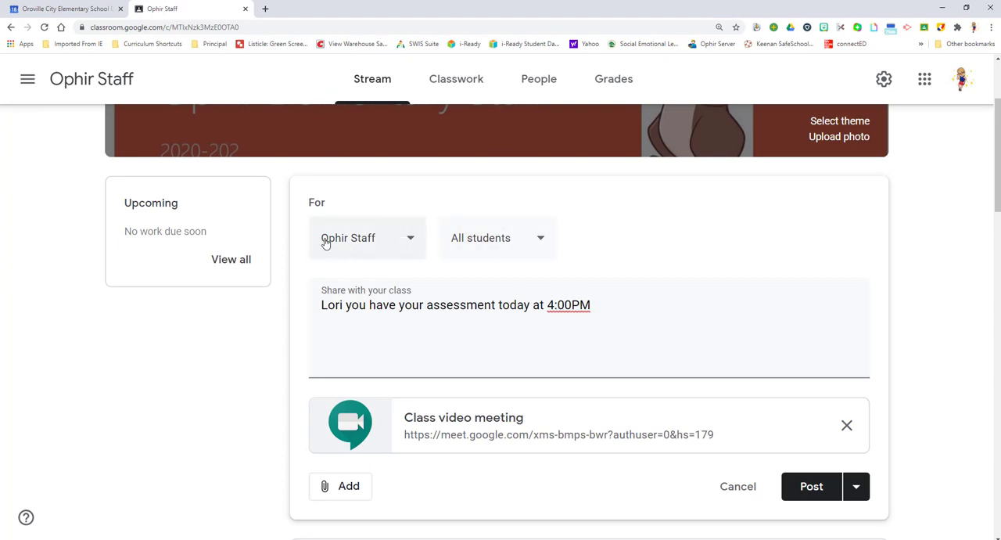
Limit the announcement's recipients to the person scheduled at 4:00pm instead of all students, and post it.
{"action": "left_click", "coordinate": [541, 243]}
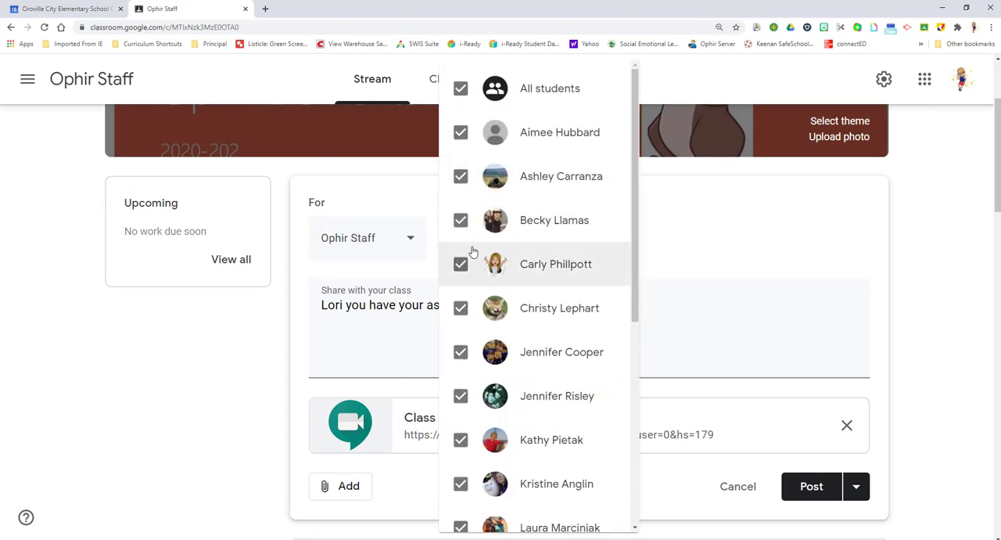
{"action": "scroll", "coordinate": [500, 133], "scroll_direction": "up", "scroll_amount": 2}
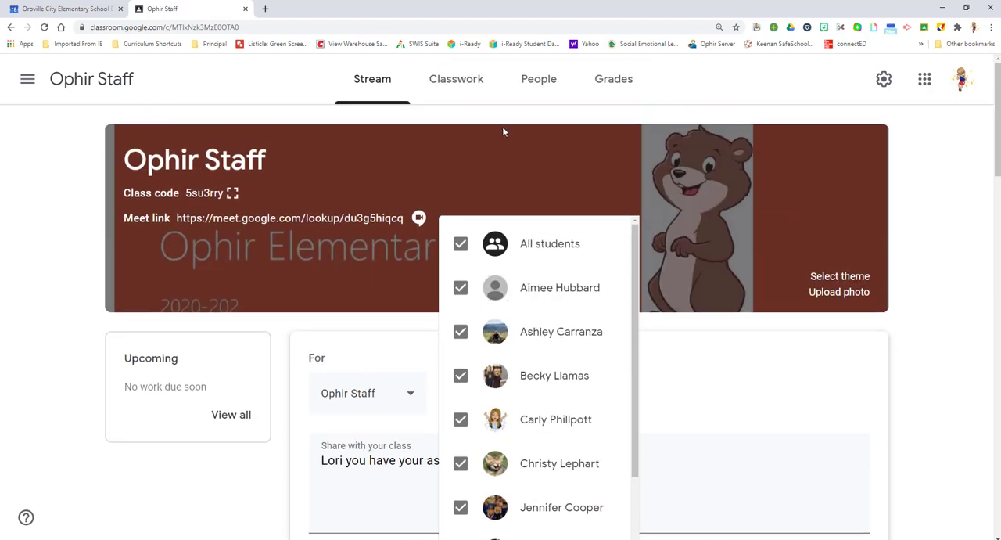
{"action": "left_click", "coordinate": [461, 246]}
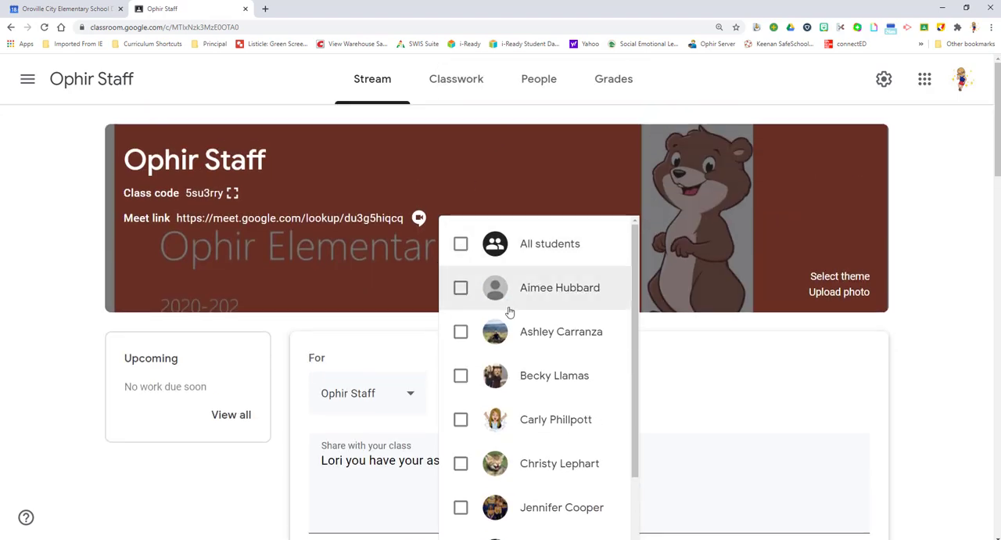
{"action": "scroll", "coordinate": [508, 312], "scroll_direction": "down", "scroll_amount": 5}
{"action": "scroll", "coordinate": [484, 338], "scroll_direction": "down", "scroll_amount": 1}
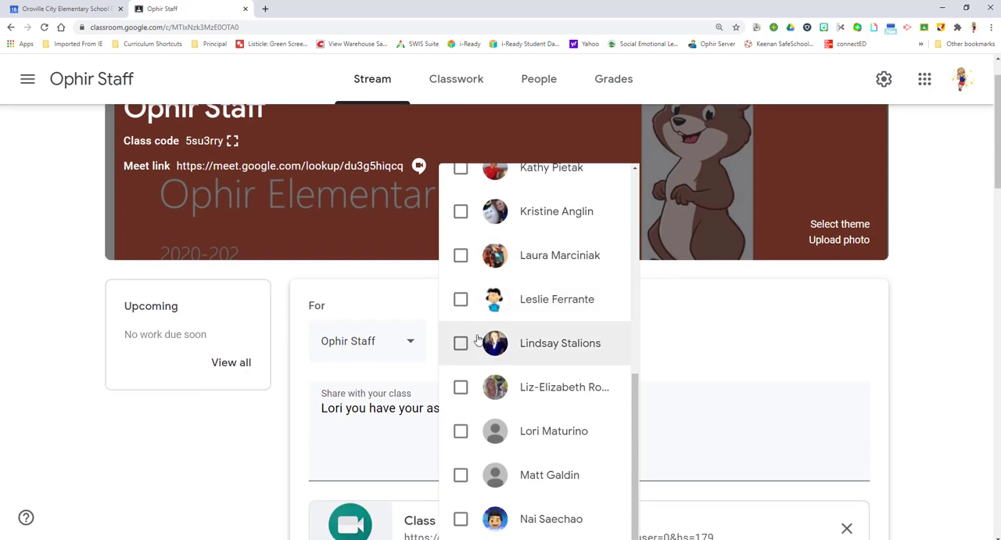
{"action": "left_click", "coordinate": [460, 433]}
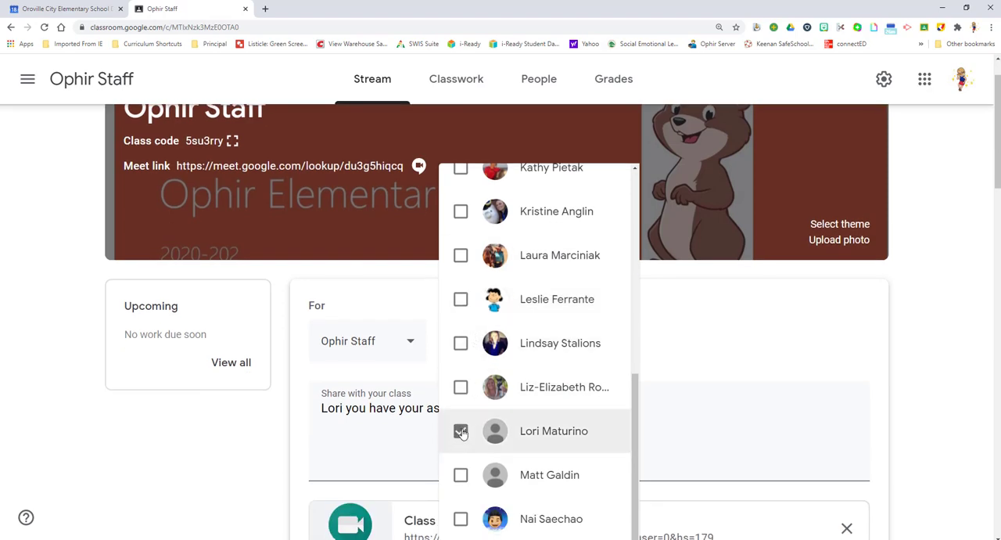
{"action": "left_click", "coordinate": [737, 420]}
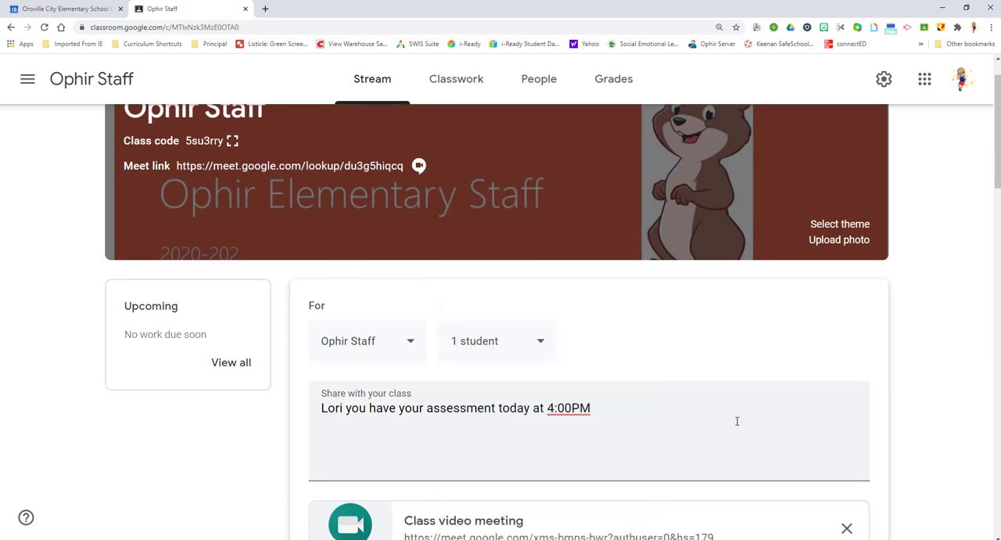
{"action": "scroll", "coordinate": [543, 435], "scroll_direction": "down", "scroll_amount": 2}
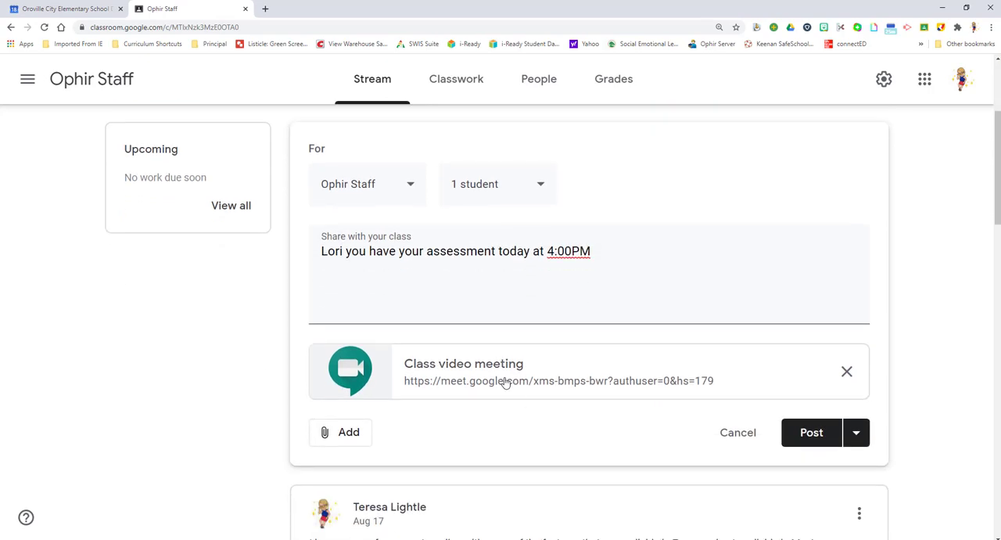
{"action": "left_click", "coordinate": [820, 442]}
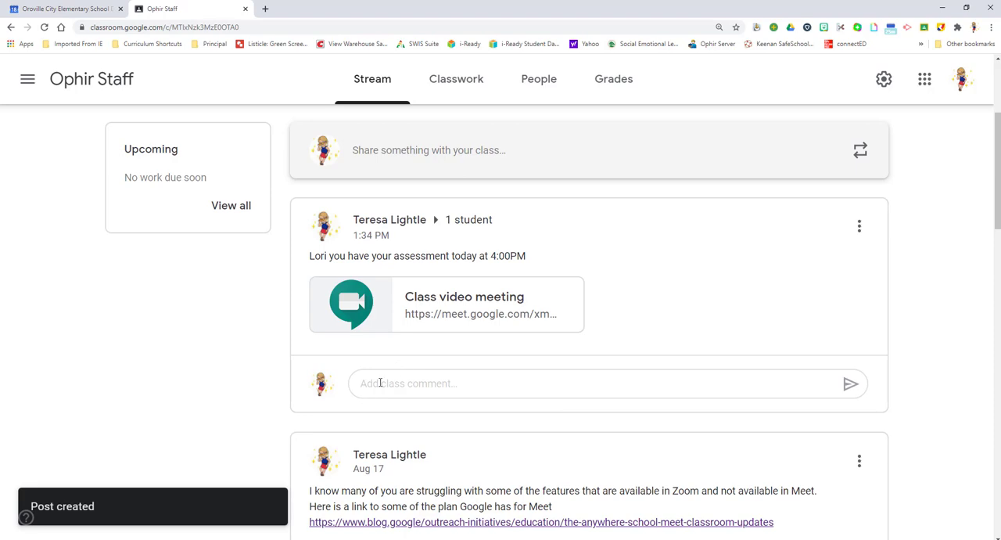
Start another Ophir Staff announcement and switch back to Google Calendar.
{"action": "left_click", "coordinate": [378, 151]}
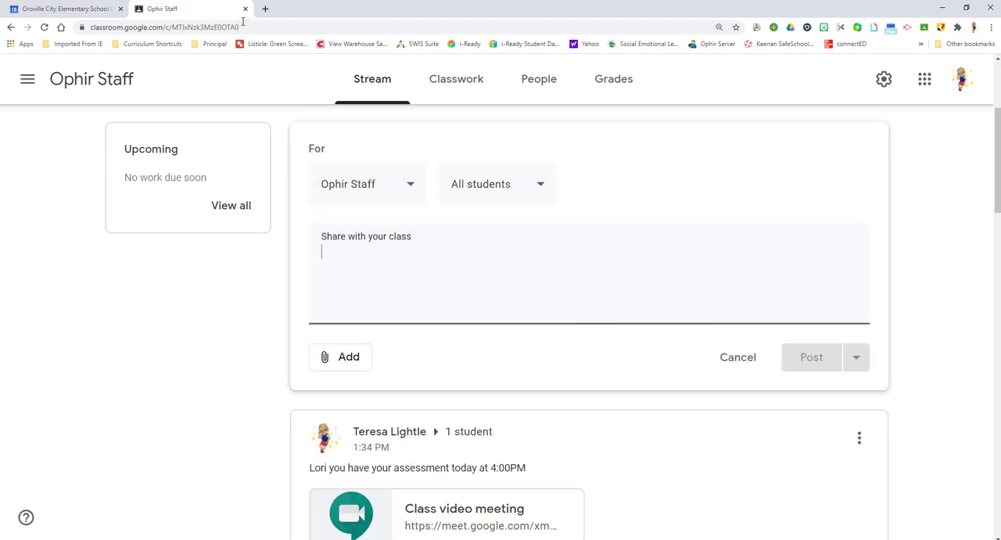
{"action": "left_click", "coordinate": [68, 9]}
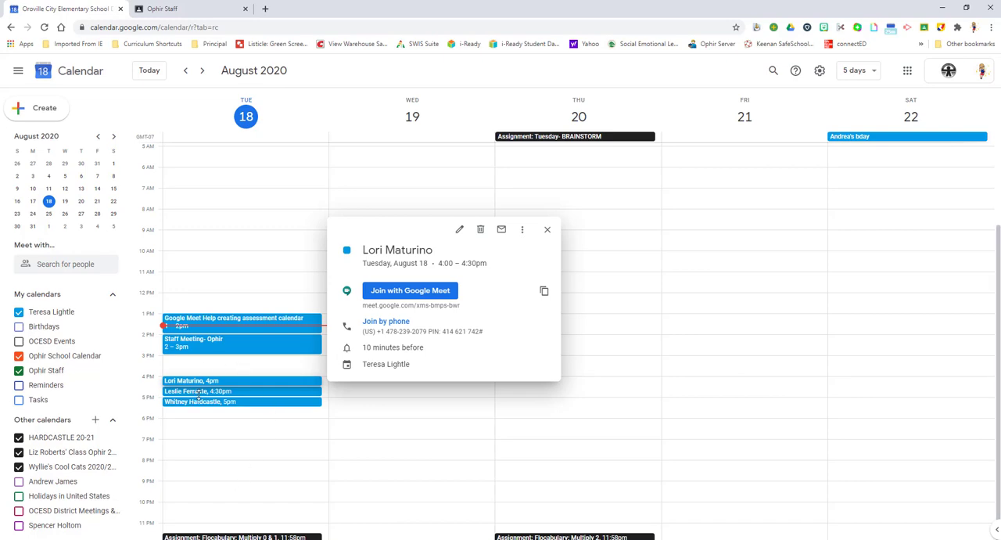
{"action": "left_click", "coordinate": [230, 391]}
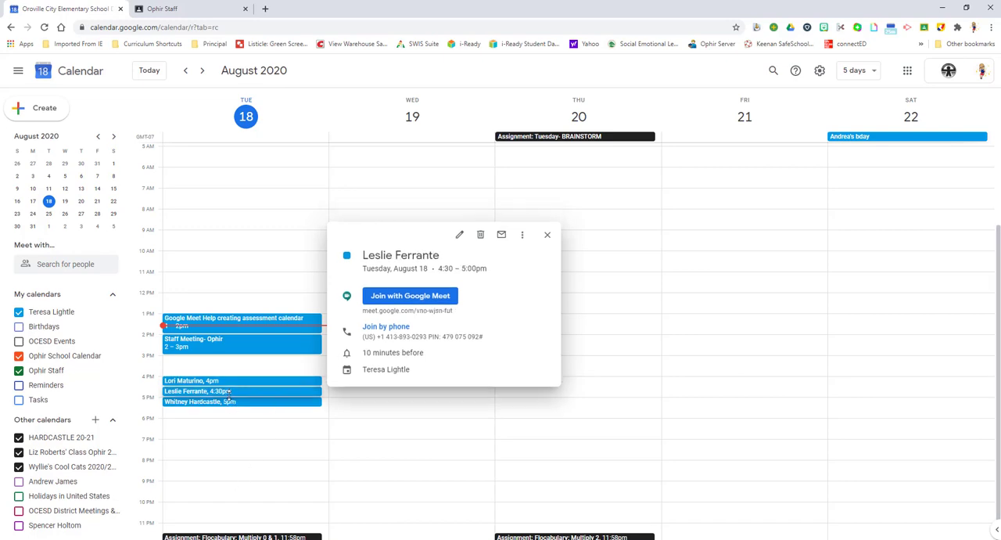
{"action": "key", "text": "Escape"}
{"action": "double_click", "coordinate": [230, 391]}
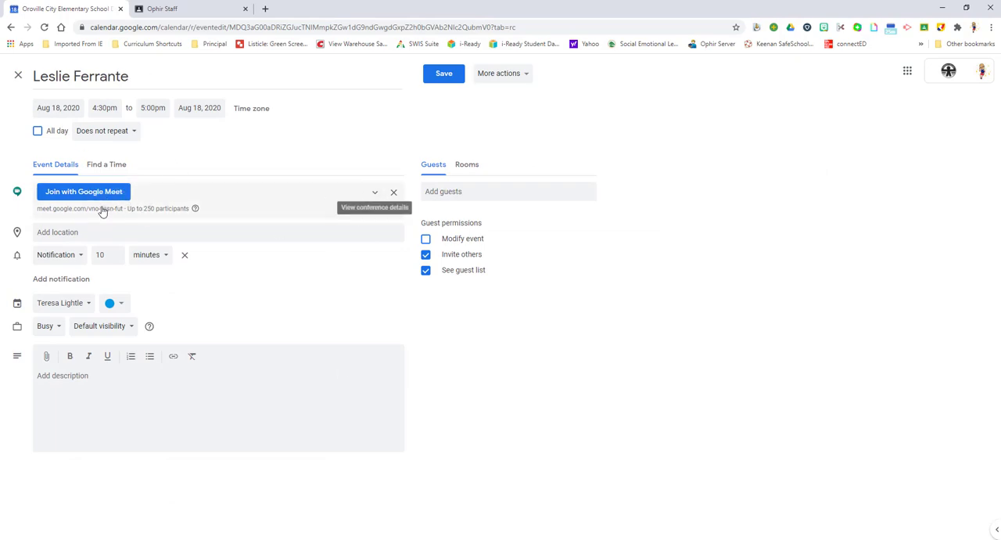
{"action": "left_click", "coordinate": [441, 78]}
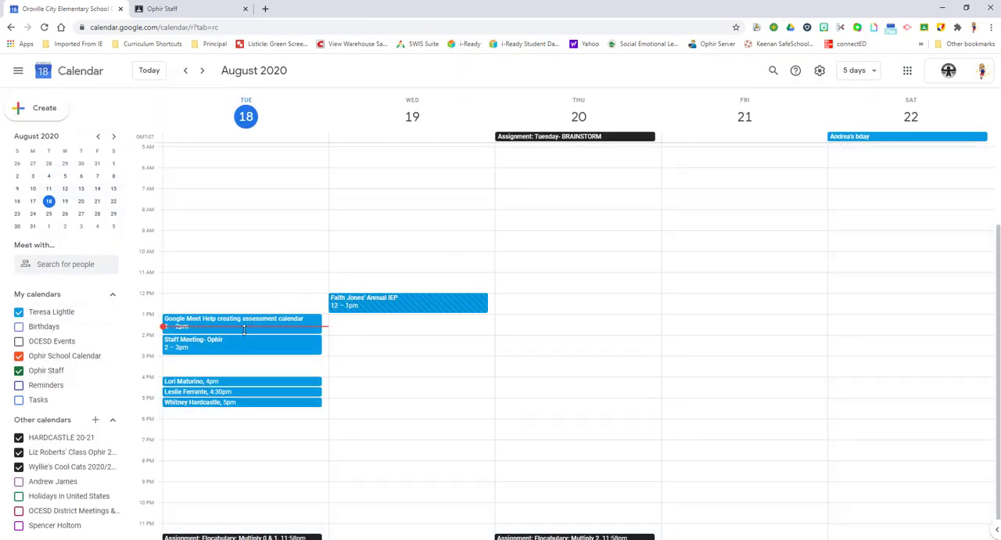
Copy the Google Meet conference link from Tuesday's 4:30pm event and return to the Google Classroom announcement draft.
{"action": "left_click", "coordinate": [244, 330]}
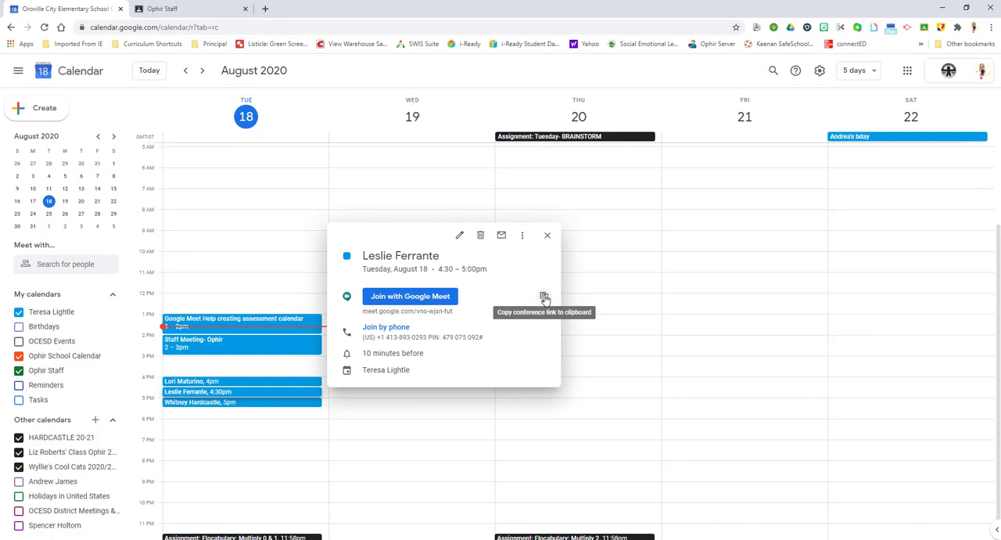
{"action": "left_click", "coordinate": [544, 298]}
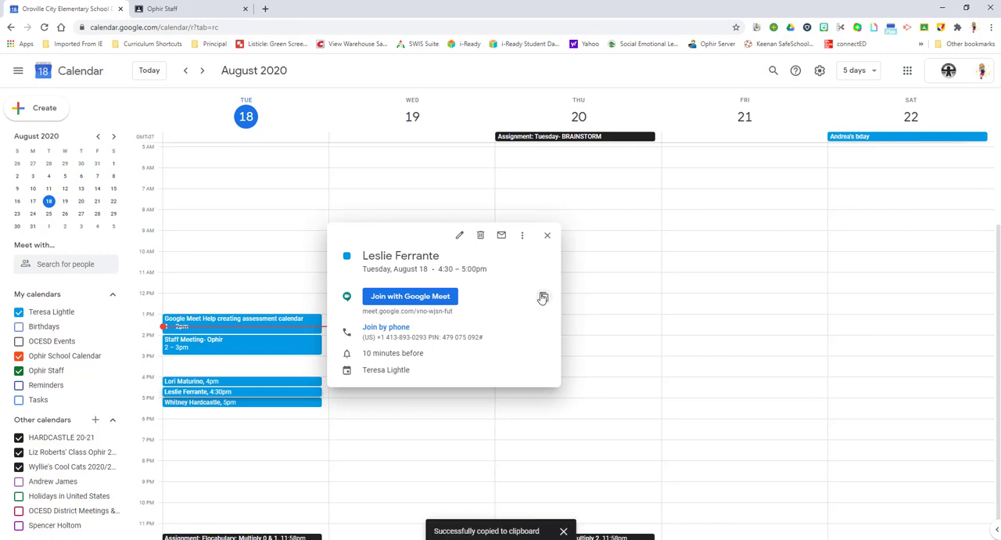
{"action": "left_click", "coordinate": [148, 9]}
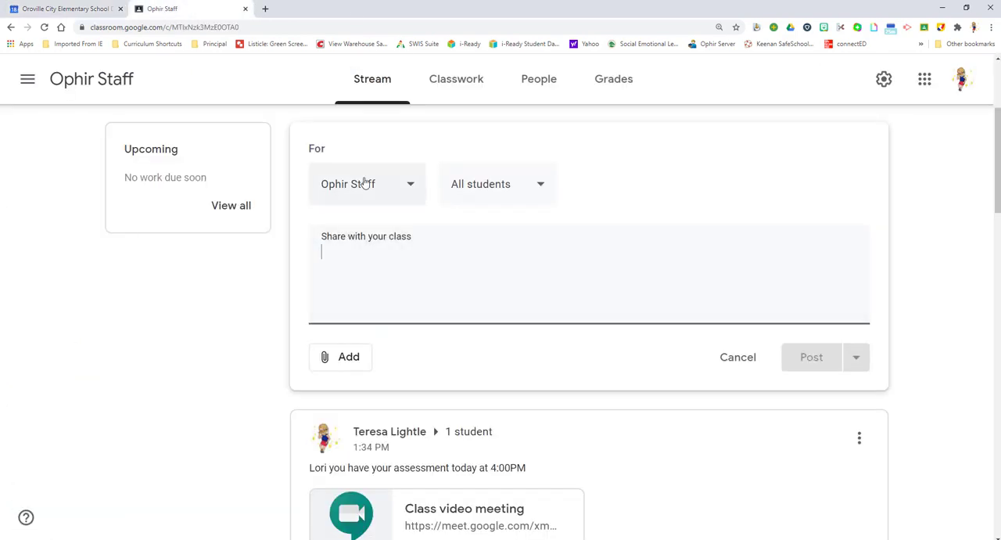
Limit the new announcement's recipients to the person scheduled at 4:30pm instead of all students.
{"action": "left_click", "coordinate": [525, 186]}
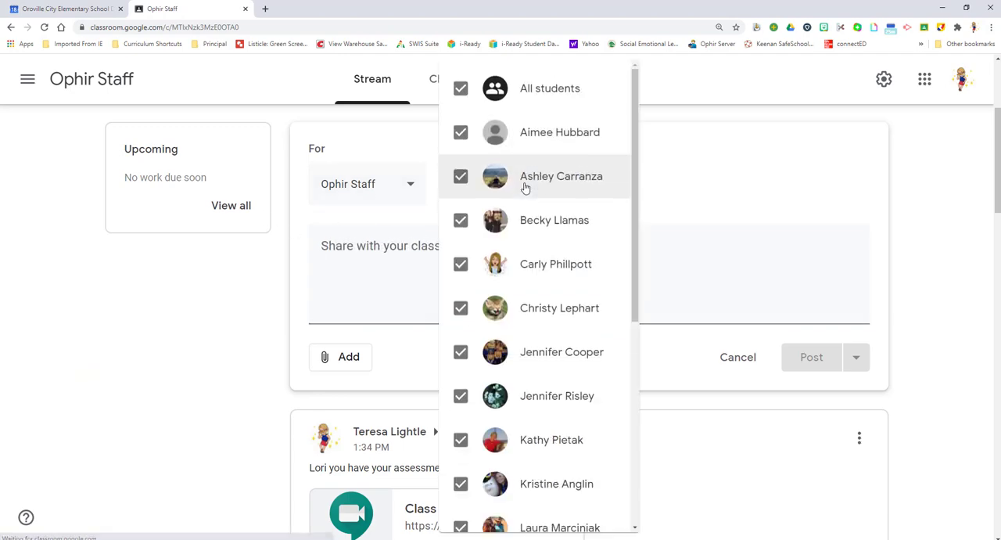
{"action": "left_click", "coordinate": [459, 89]}
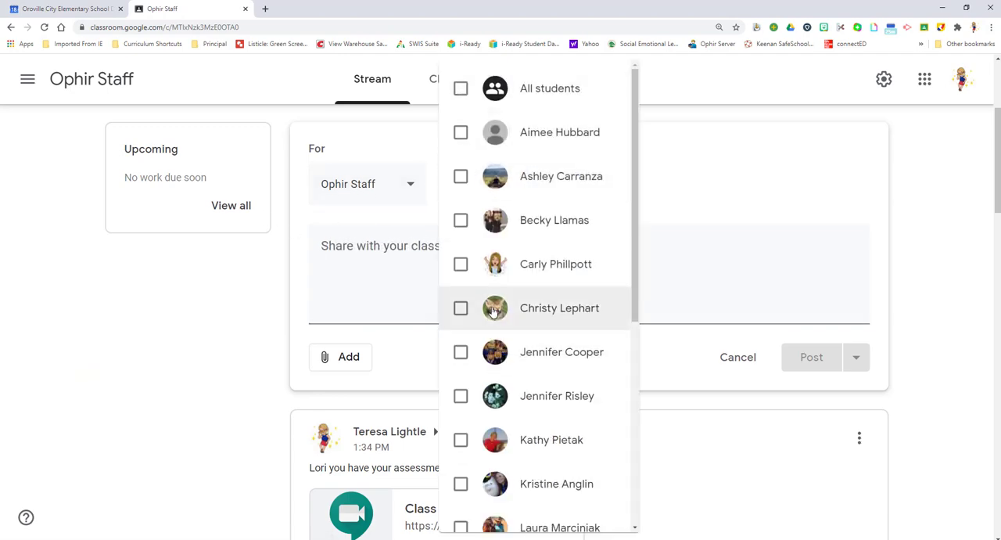
{"action": "scroll", "coordinate": [468, 316], "scroll_direction": "down", "scroll_amount": 1}
{"action": "scroll", "coordinate": [460, 414], "scroll_direction": "down", "scroll_amount": 4}
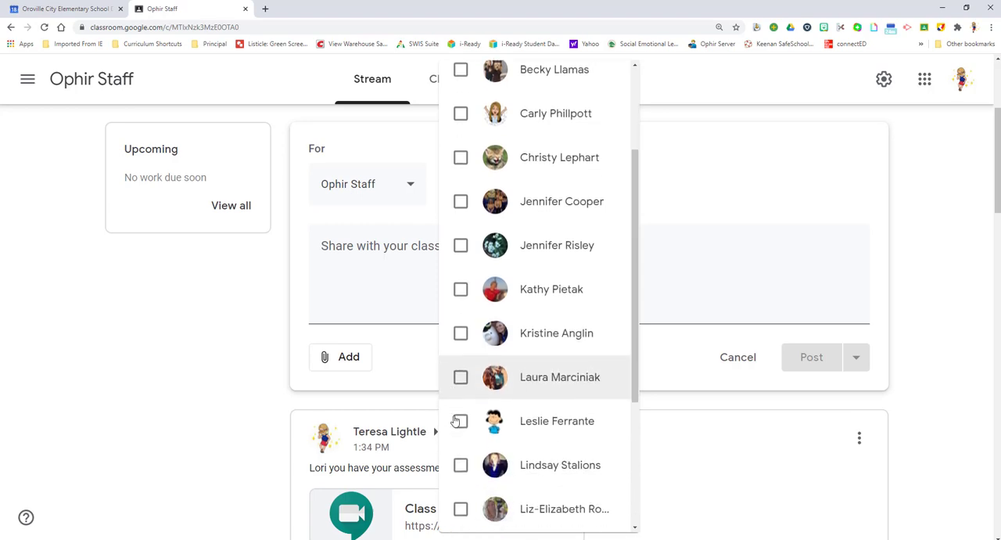
{"action": "left_click", "coordinate": [460, 363]}
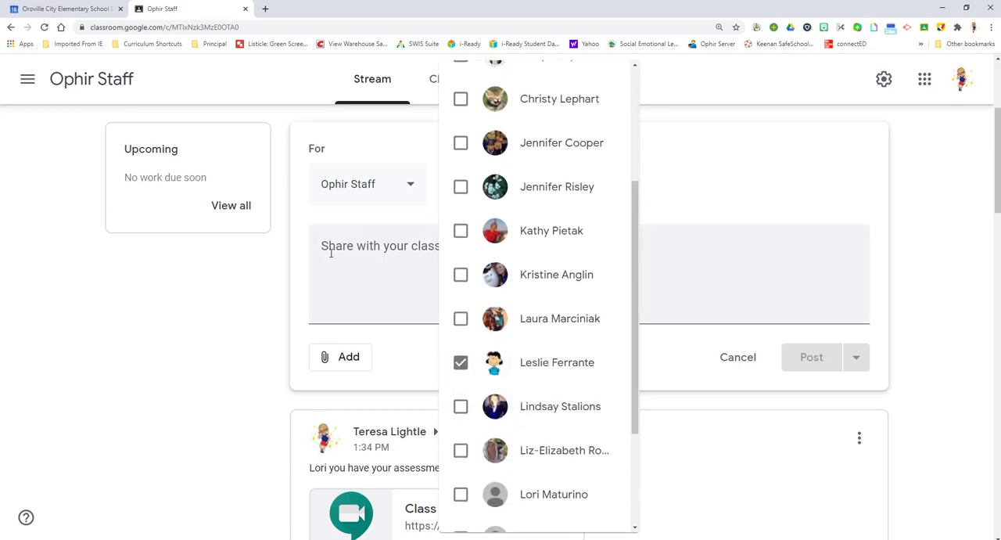
{"action": "left_click", "coordinate": [330, 252]}
{"action": "left_click", "coordinate": [331, 253]}
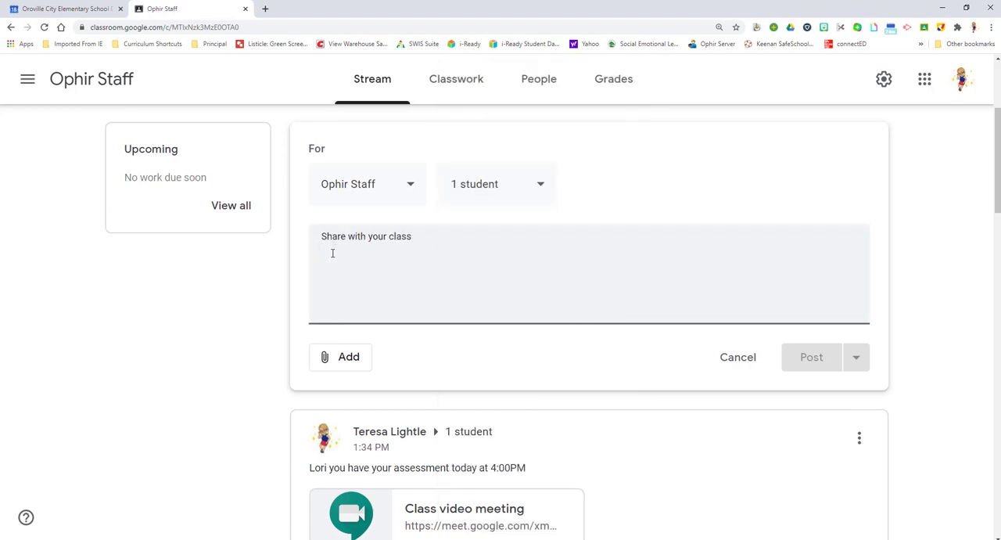
Write "You Have and assessment at 4:30" as the announcement's message.
{"action": "type", "text": "You rhave an"}
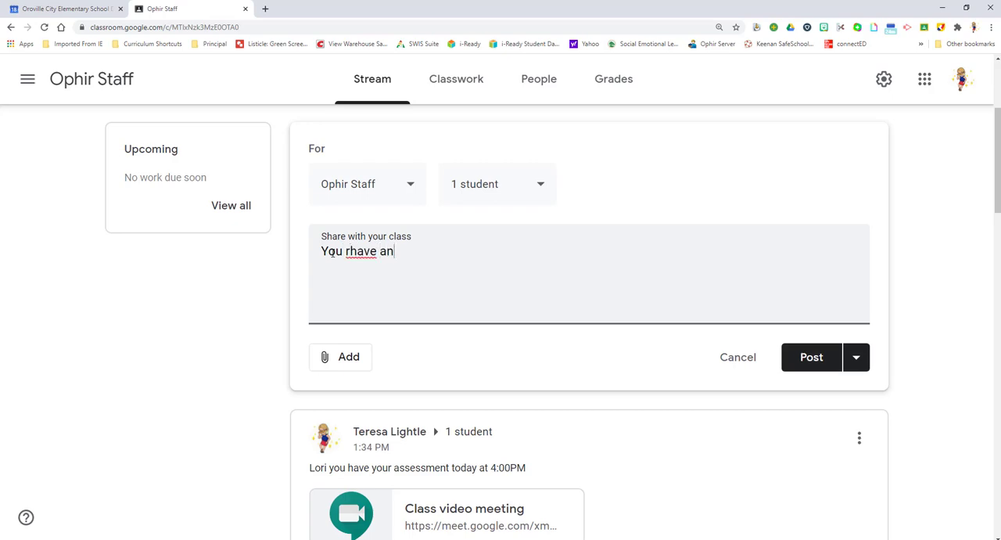
{"action": "key", "text": "BackSpace"}
{"action": "key", "text": "BackSpace"}
{"action": "key", "text": "BackSpace"}
{"action": "key", "text": "BackSpace"}
{"action": "key", "text": "BackSpace"}
{"action": "key", "text": "BackSpace"}
{"action": "key", "text": "BackSpace"}
{"action": "key", "text": "BackSpace"}
{"action": "type", "text": "Have and assessment at "}
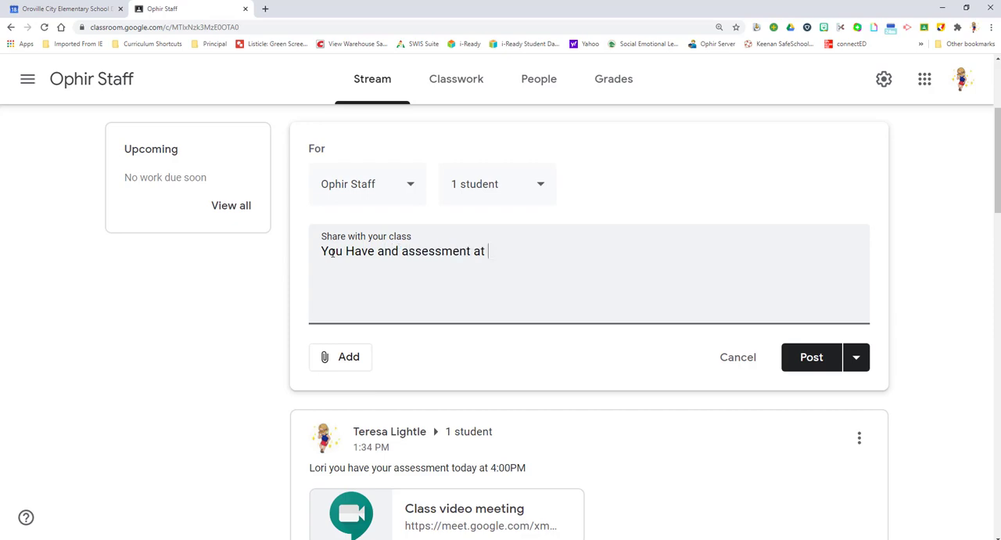
{"action": "type", "text": "4:30"}
Attach the copied Google Meet link to the 4:30 announcement and post it to the Ophir Staff stream.
{"action": "left_click", "coordinate": [357, 361]}
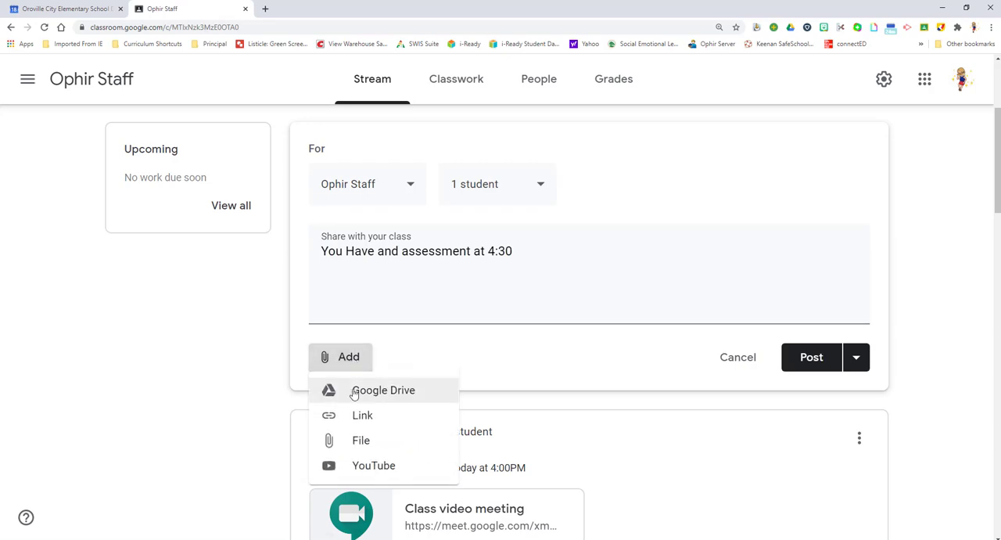
{"action": "left_click", "coordinate": [358, 417]}
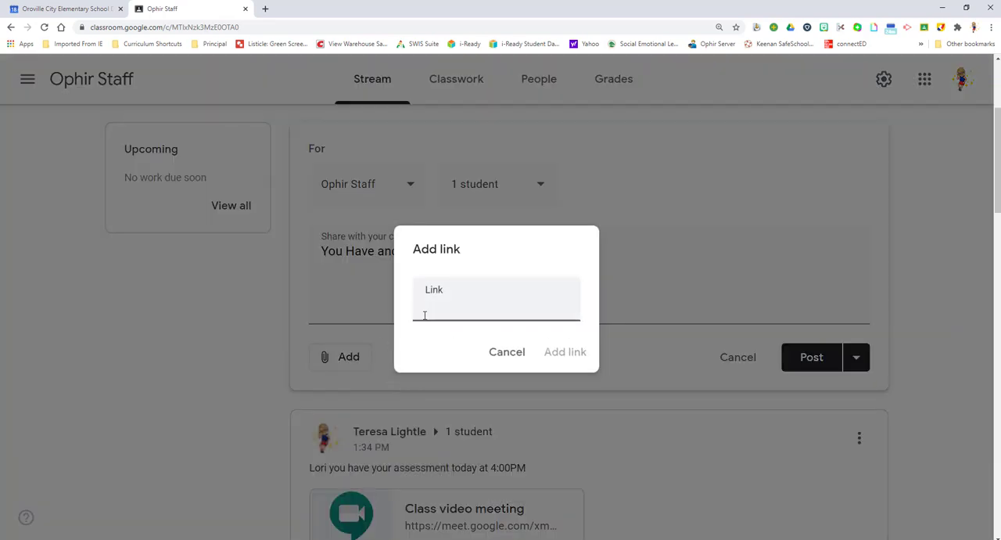
{"action": "right_click", "coordinate": [427, 309]}
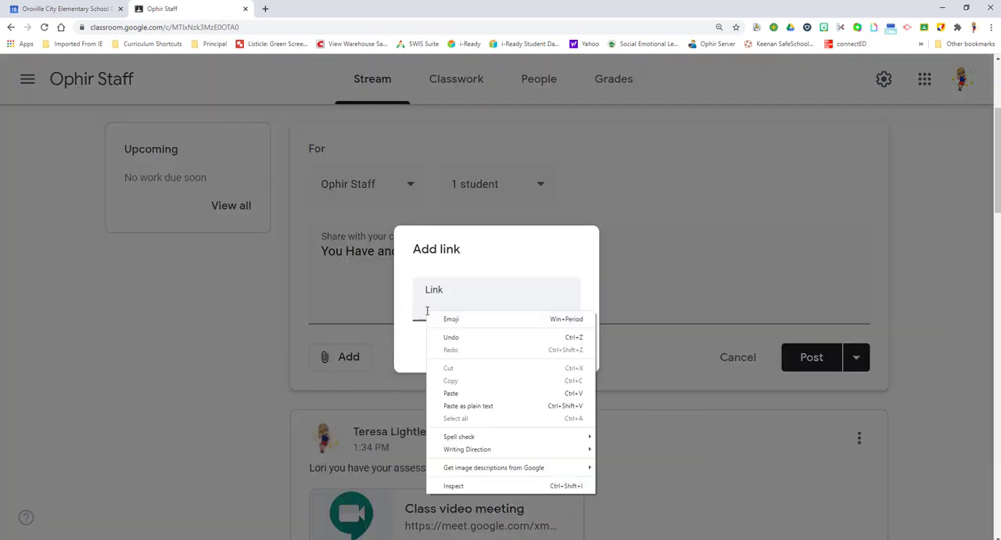
{"action": "left_click", "coordinate": [446, 391]}
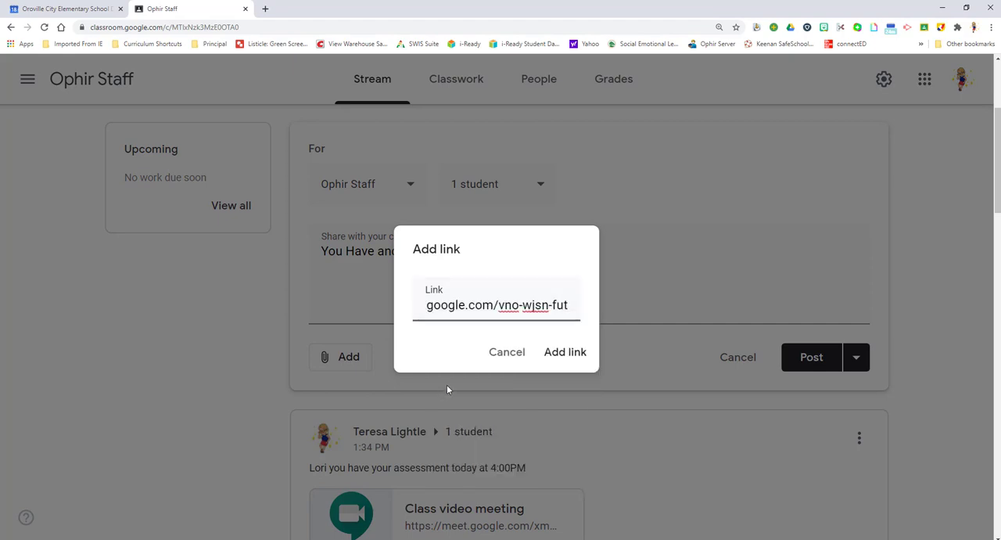
{"action": "left_click", "coordinate": [562, 358]}
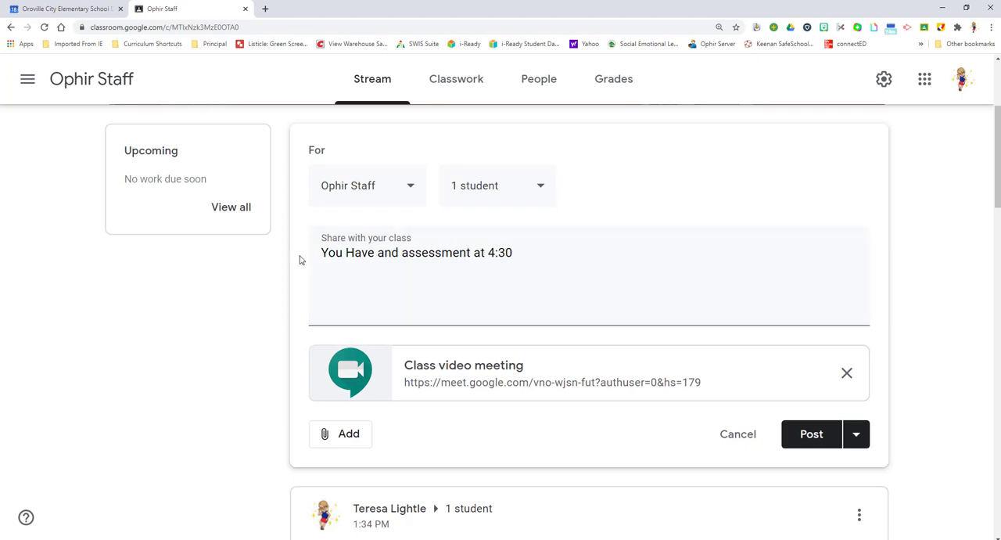
{"action": "left_click", "coordinate": [811, 434]}
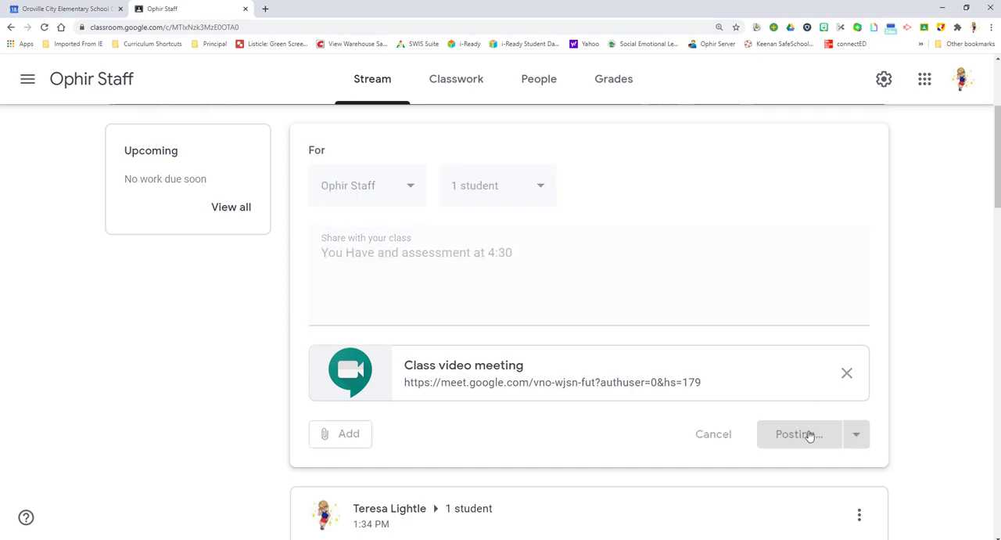
{"action": "scroll", "coordinate": [488, 410], "scroll_direction": "down", "scroll_amount": 2}
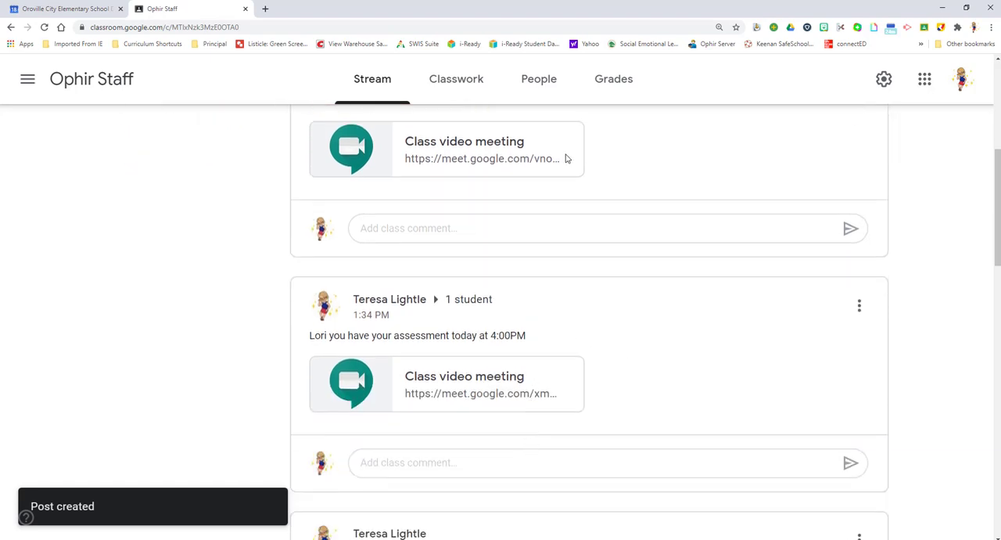
{"action": "scroll", "coordinate": [567, 158], "scroll_direction": "up", "scroll_amount": 1}
{"action": "scroll", "coordinate": [496, 313], "scroll_direction": "down", "scroll_amount": 2}
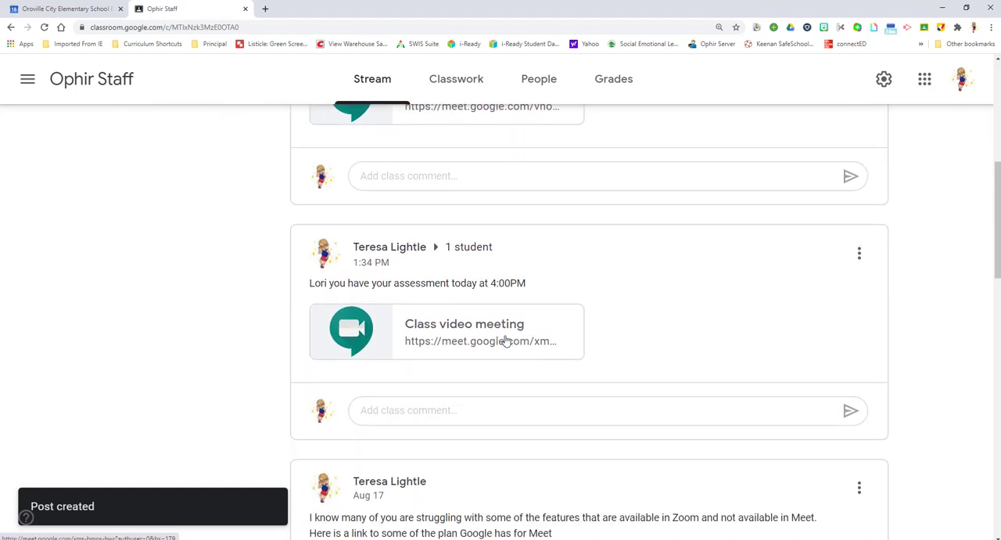
{"action": "scroll", "coordinate": [208, 275], "scroll_direction": "up", "scroll_amount": 3}
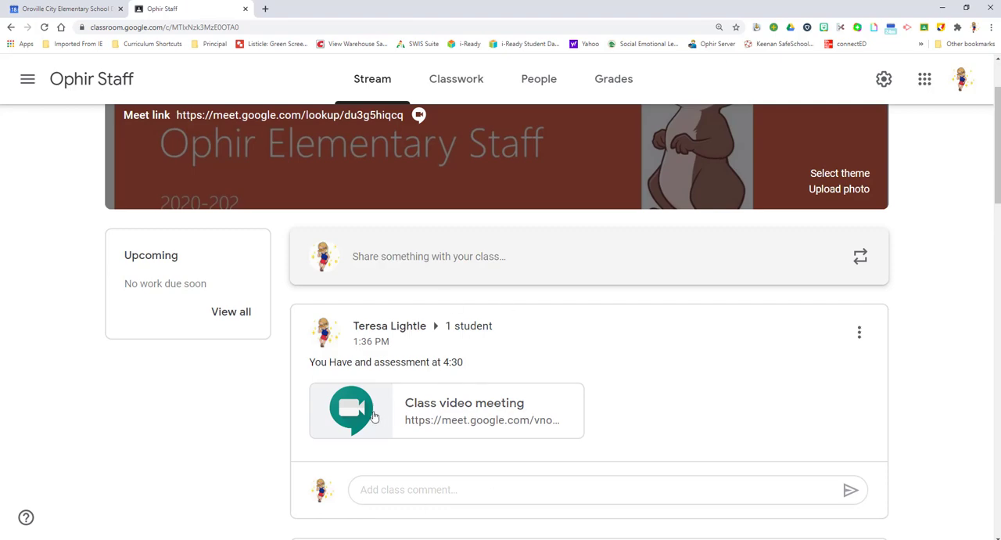
Switch to Google Meet in a new browser tab and view the day's scheduled meetings.
{"action": "left_click", "coordinate": [265, 9]}
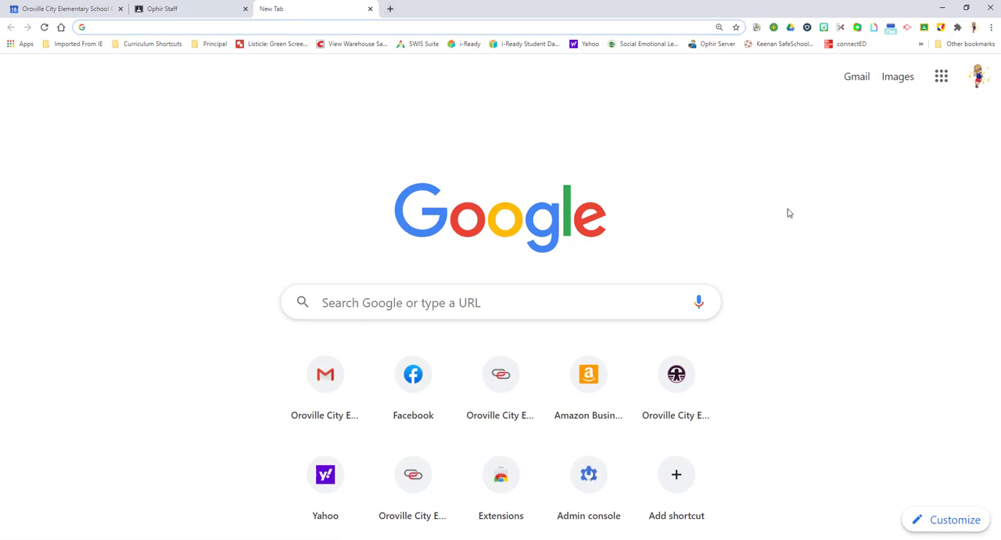
{"action": "left_click", "coordinate": [943, 77]}
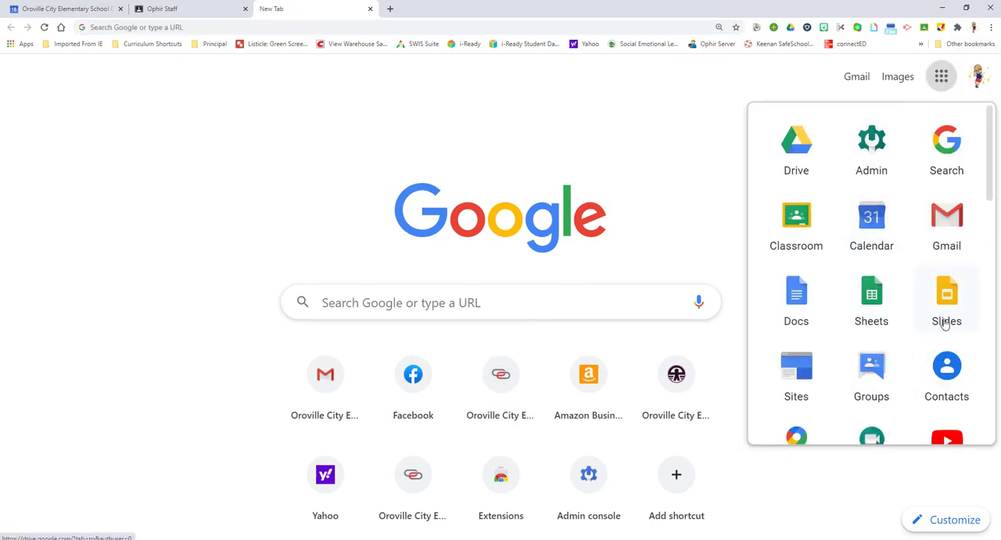
{"action": "scroll", "coordinate": [841, 255], "scroll_direction": "down", "scroll_amount": 3}
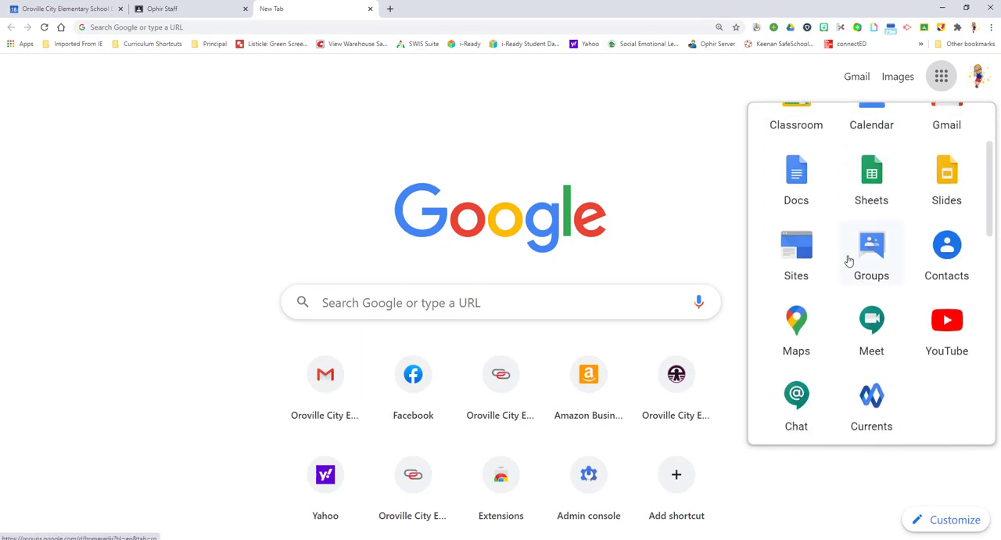
{"action": "left_click", "coordinate": [871, 284]}
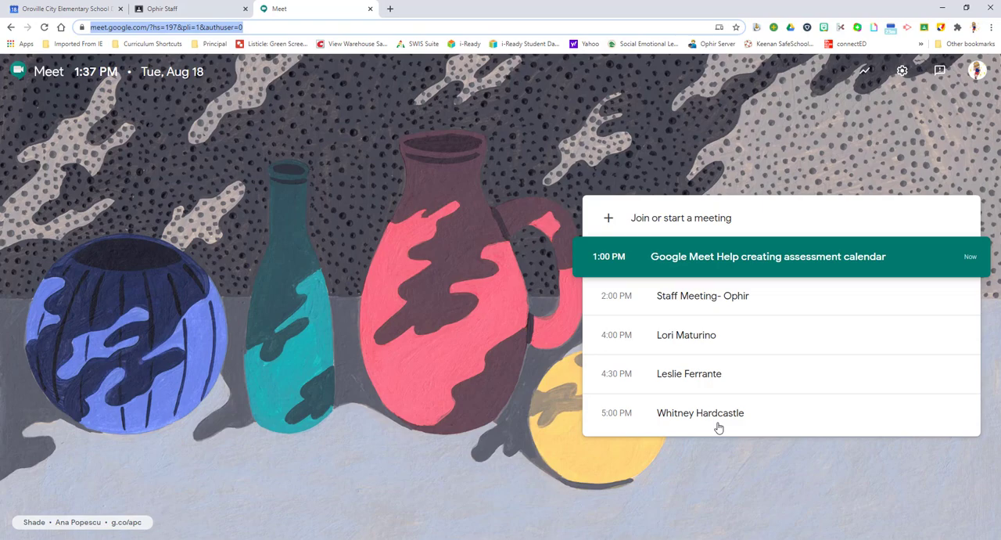
{"action": "left_click", "coordinate": [663, 265]}
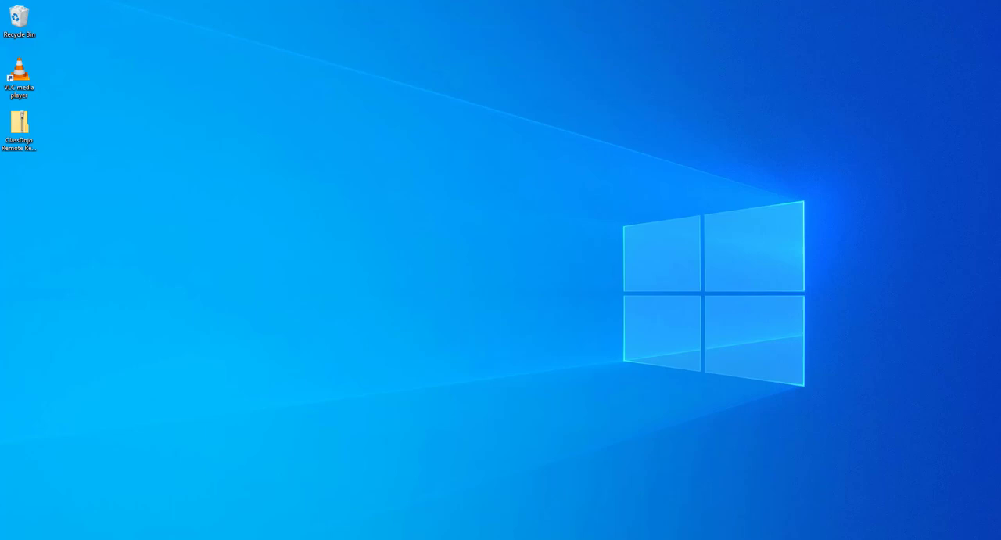
{"action": "left_click_drag", "start_coordinate": [0, 195], "coordinate": [509, 1]}
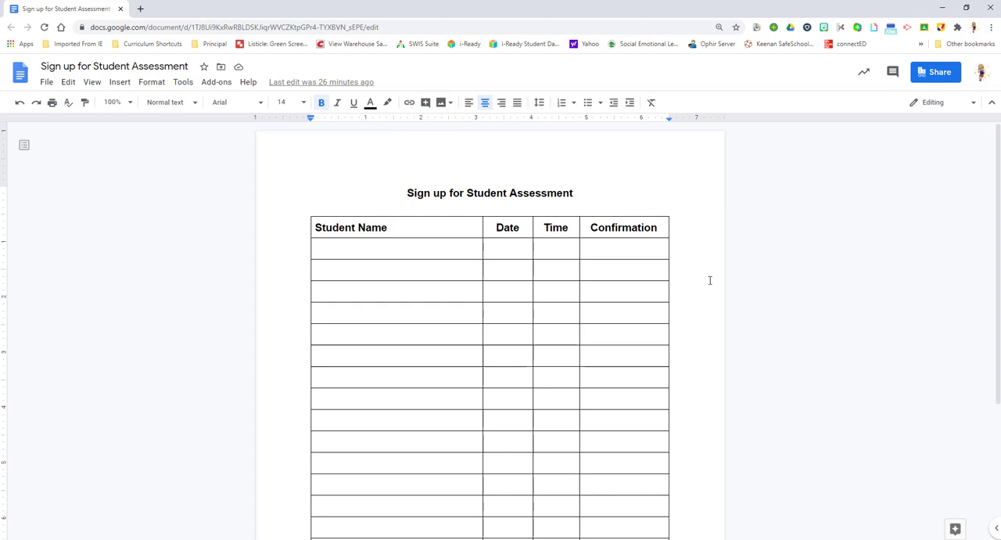
{"action": "left_click", "coordinate": [450, 247]}
{"action": "left_click_drag", "start_coordinate": [579, 193], "coordinate": [404, 184]}
{"action": "left_click", "coordinate": [608, 228]}
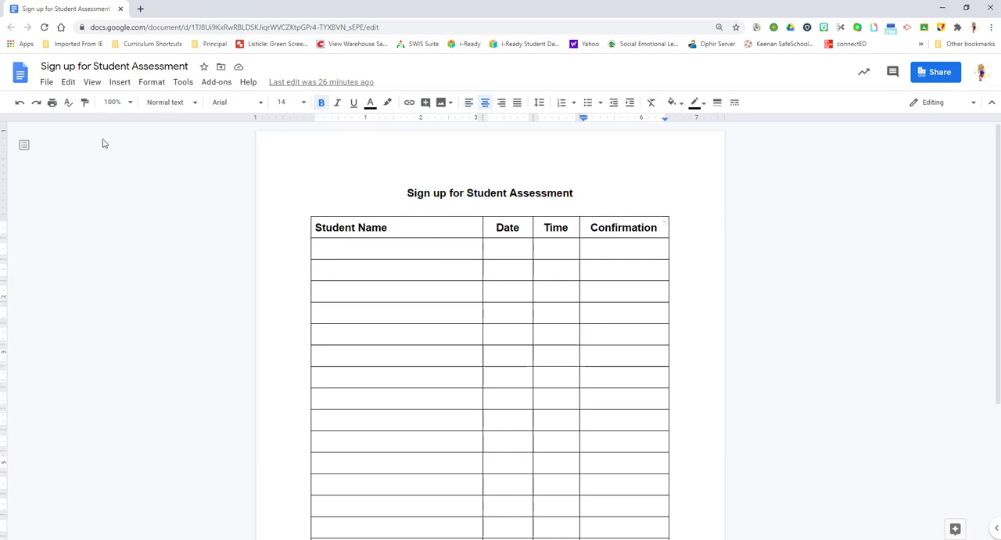
Make a copy of the sign-up document, named with the teacher's first name and "Assessments", in My Drive and shared with the same people.
{"action": "left_click", "coordinate": [48, 84]}
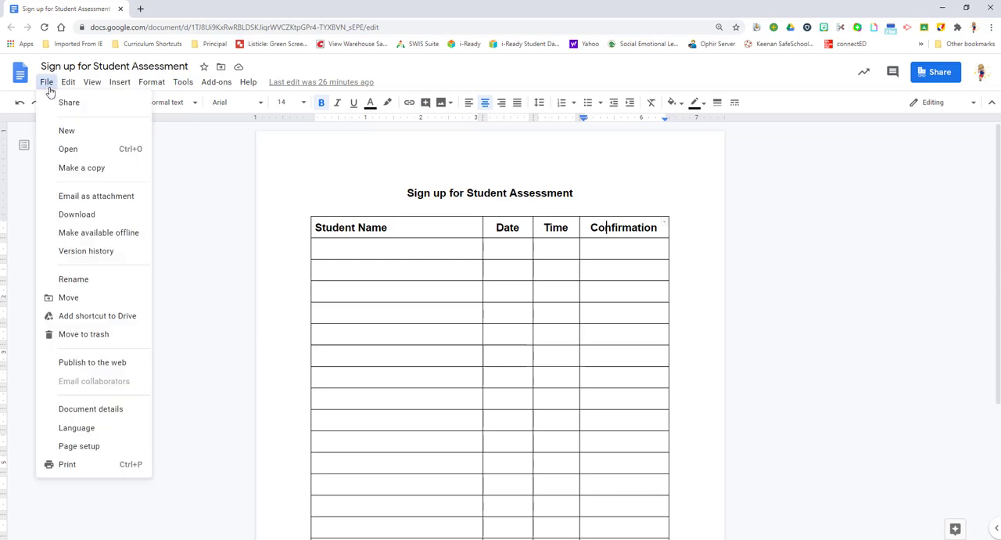
{"action": "left_click", "coordinate": [65, 170]}
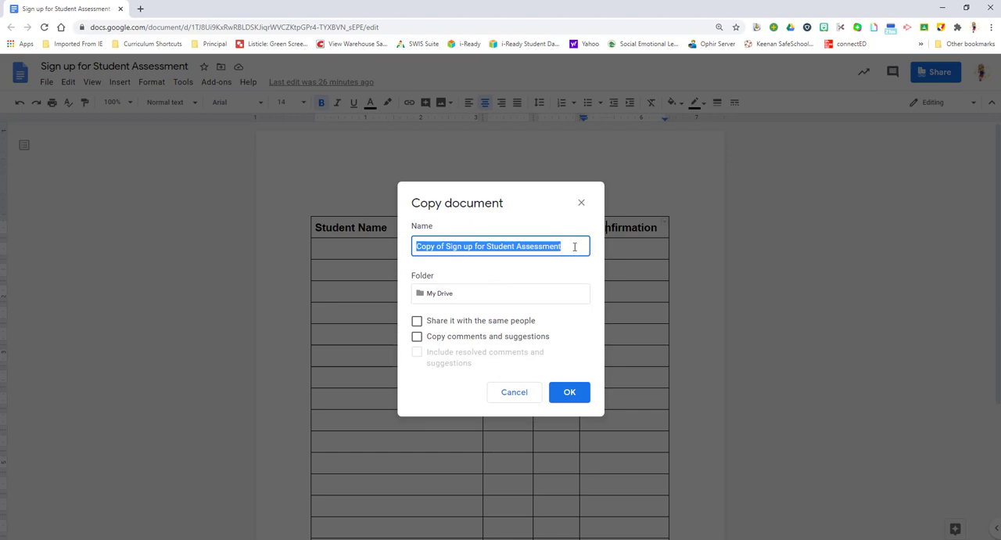
{"action": "key", "text": "BackSpace"}
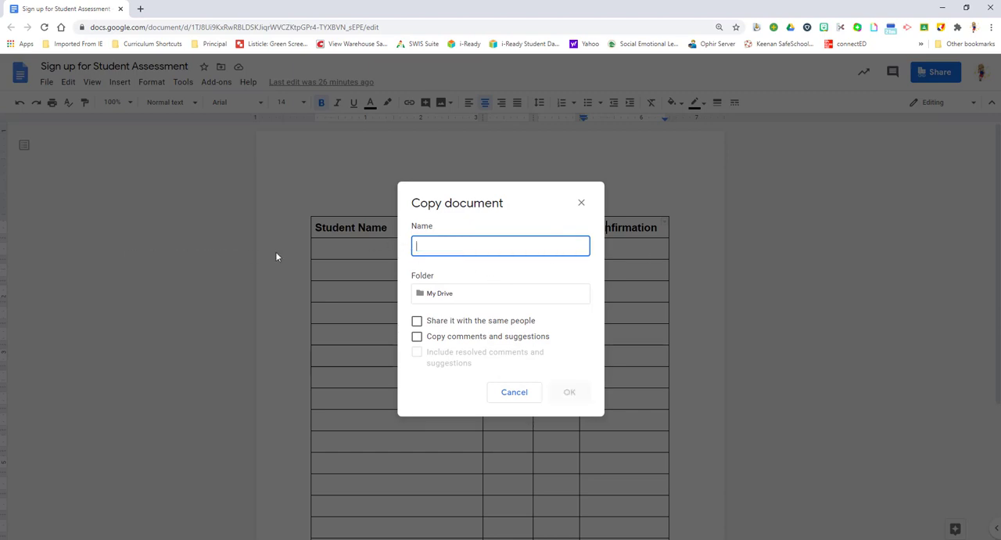
{"action": "type", "text": "Teresa"}
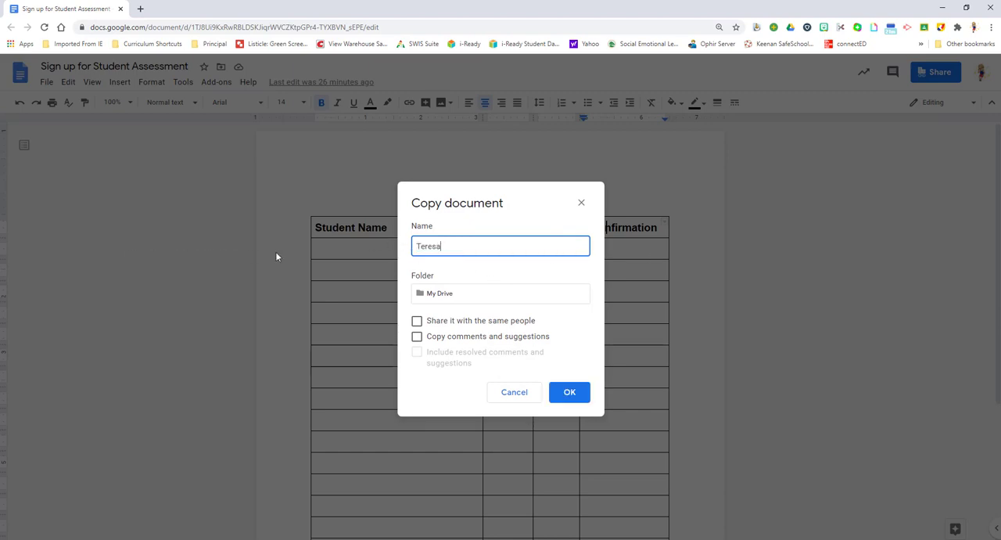
{"action": "type", "text": "'s Assessments"}
{"action": "left_click", "coordinate": [417, 321]}
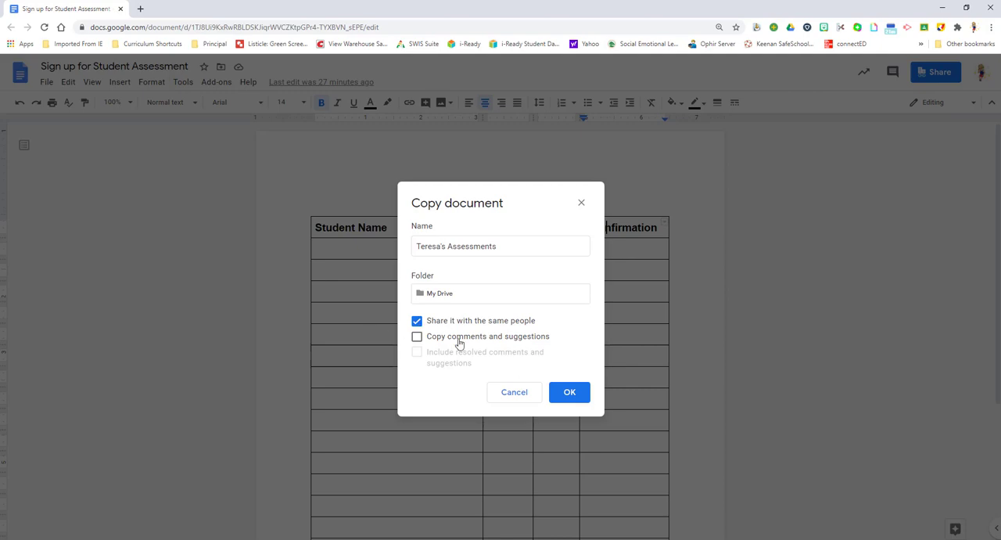
{"action": "left_click", "coordinate": [563, 397]}
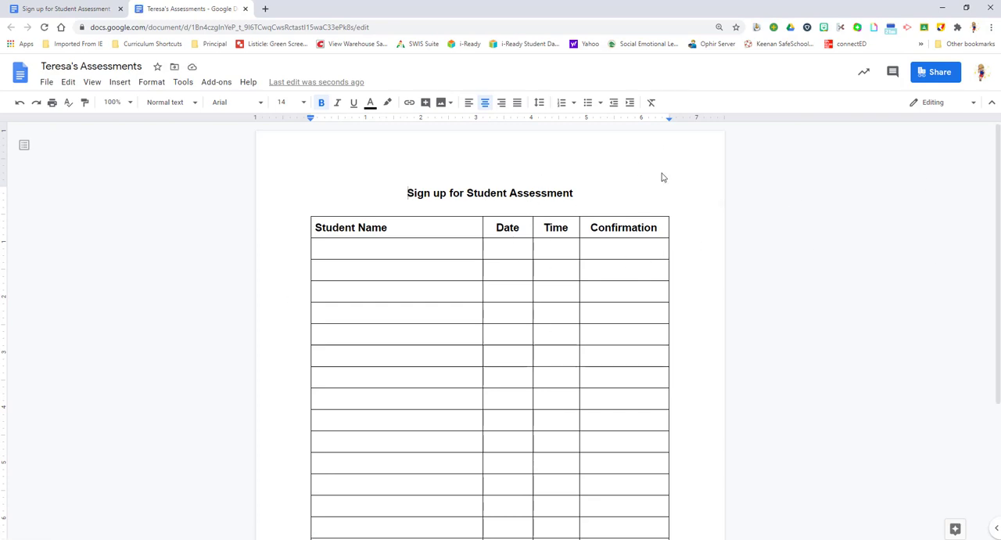
Enter the placeholder "Name" in the first two rows of the Student Name column.
{"action": "left_click", "coordinate": [401, 249]}
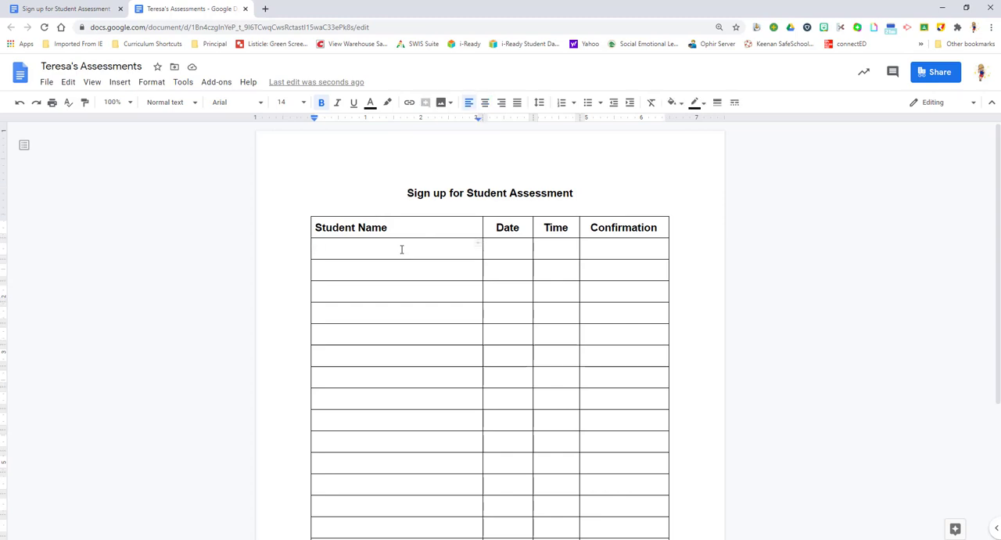
{"action": "type", "text": "S"}
{"action": "key", "text": "BackSpace"}
{"action": "type", "text": "Name"}
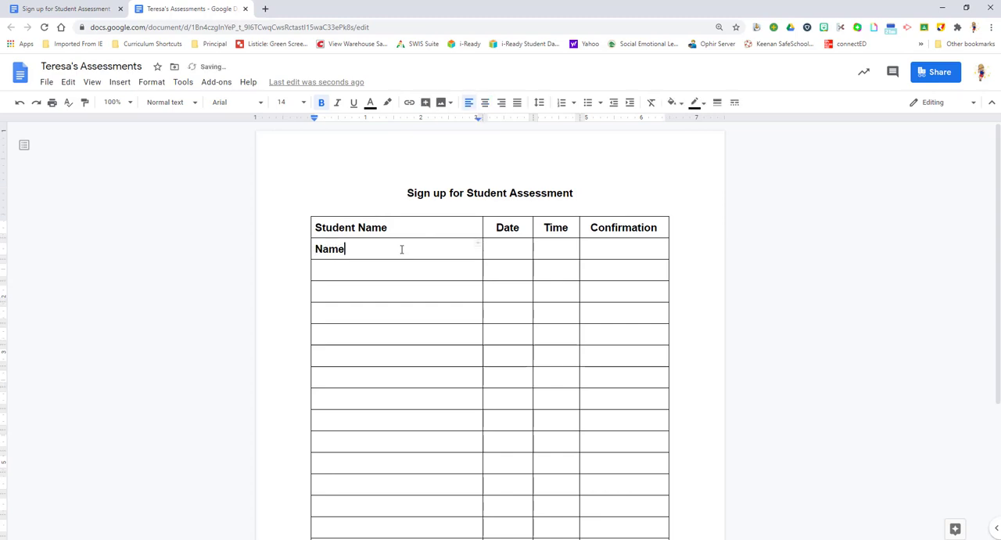
{"action": "key", "text": "Down"}
{"action": "type", "text": "Name"}
{"action": "left_click", "coordinate": [516, 244]}
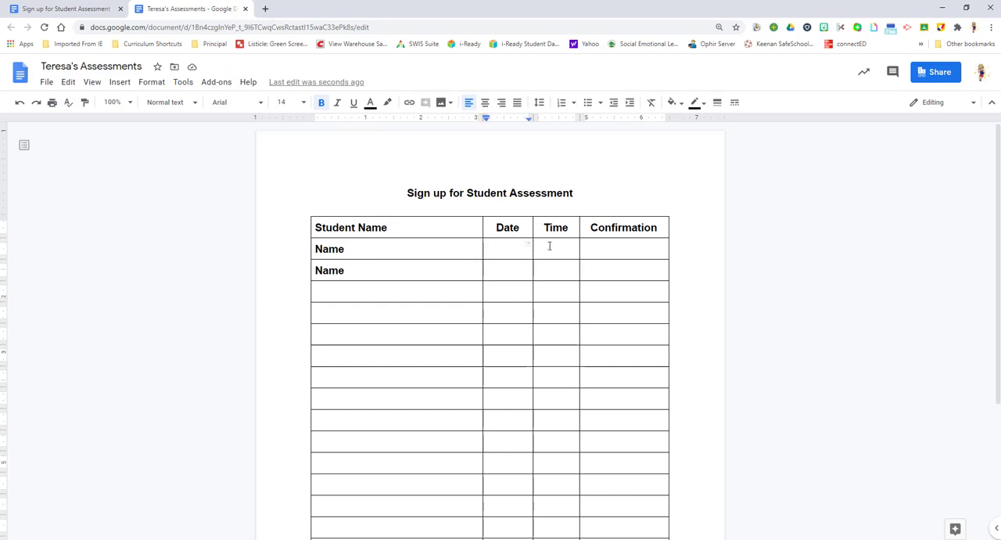
{"action": "left_click", "coordinate": [549, 245]}
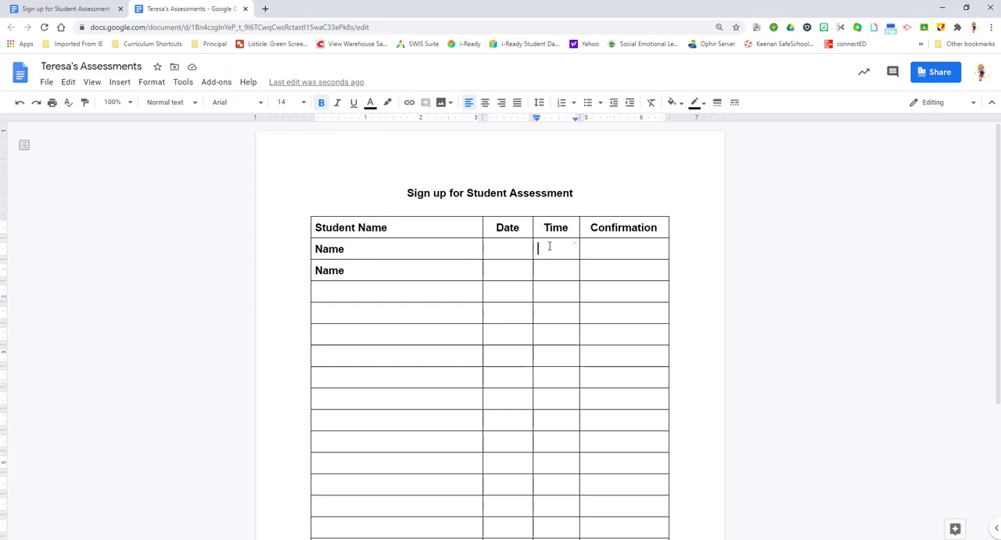
{"action": "double_click", "coordinate": [596, 248]}
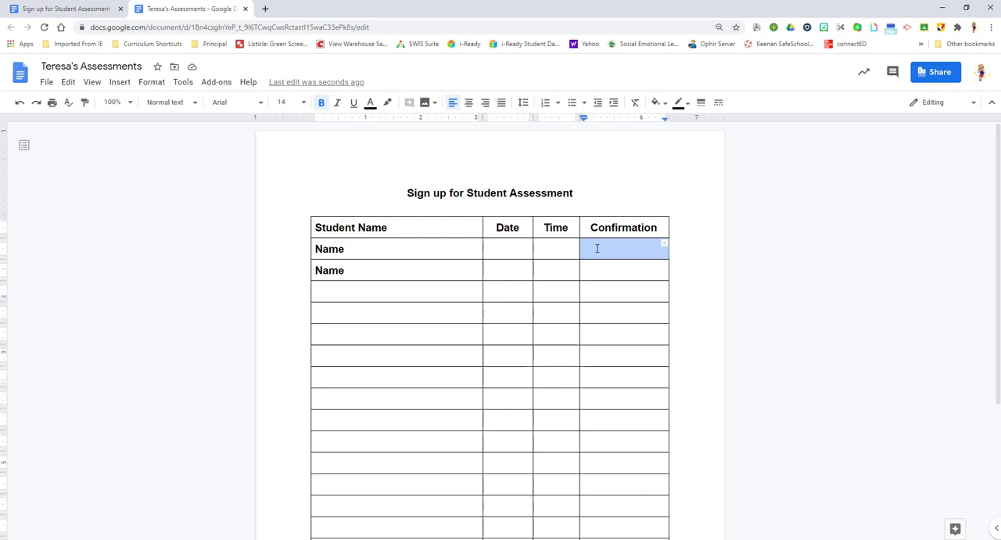
Delete the placeholder text from the first two Student Name rows.
{"action": "left_click_drag", "start_coordinate": [346, 249], "coordinate": [270, 243]}
{"action": "key", "text": "BackSpace"}
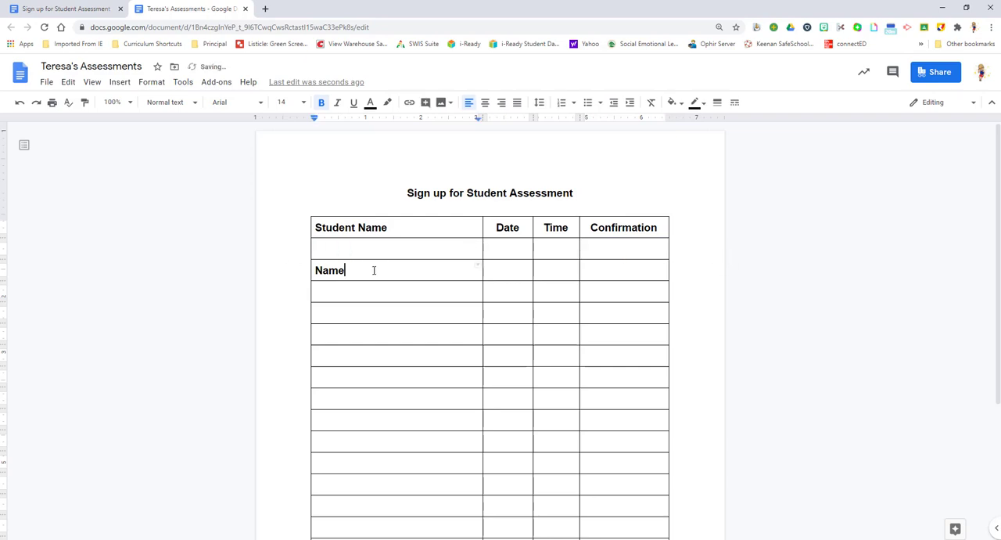
{"action": "left_click_drag", "start_coordinate": [375, 270], "coordinate": [273, 261]}
{"action": "key", "text": "BackSpace"}
{"action": "left_click", "coordinate": [520, 247]}
{"action": "left_click", "coordinate": [565, 252]}
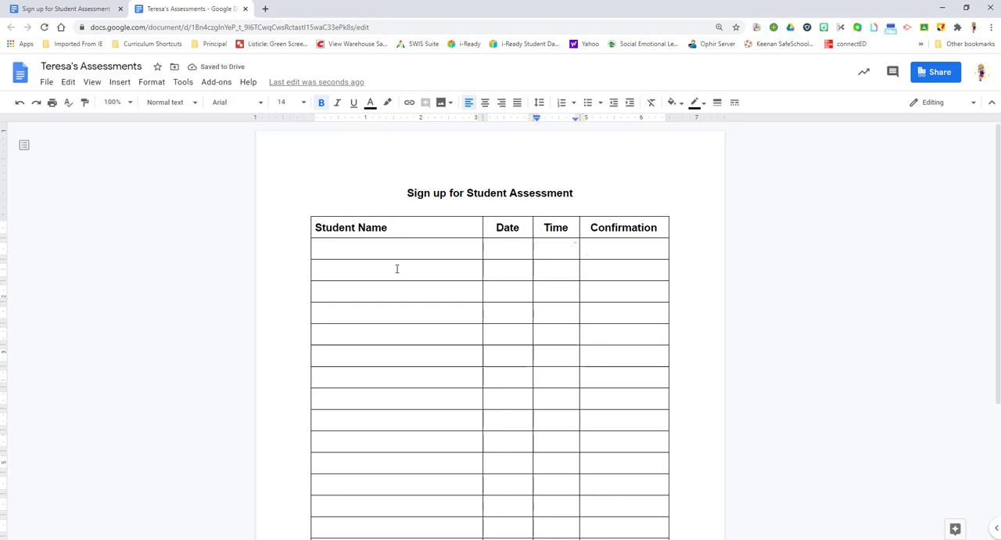
{"action": "left_click", "coordinate": [345, 247]}
{"action": "left_click_drag", "start_coordinate": [345, 247], "coordinate": [409, 246]}
{"action": "left_click", "coordinate": [597, 250]}
Replace the table's "Confirmation" column heading with "Link to Meet".
{"action": "left_click_drag", "start_coordinate": [590, 227], "coordinate": [659, 241]}
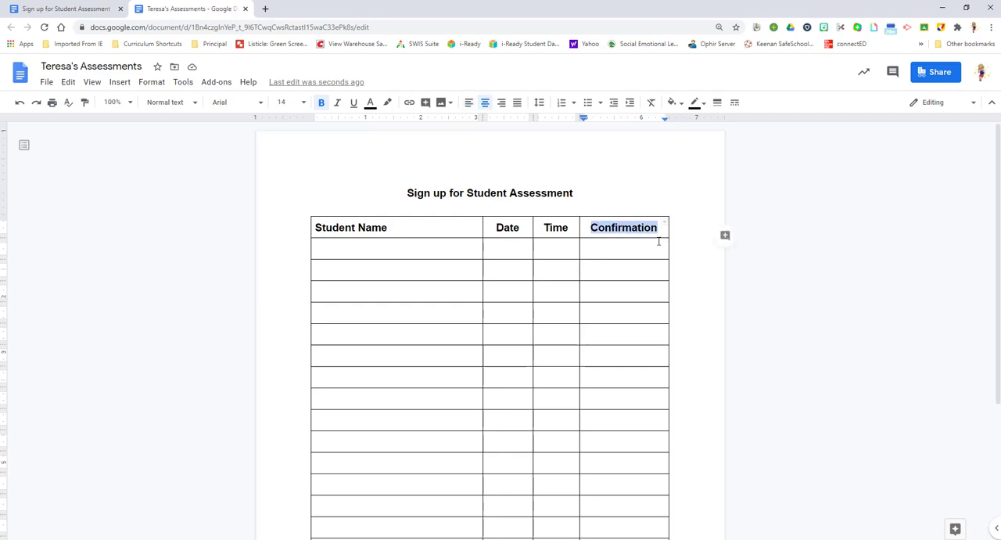
{"action": "type", "text": "Link"}
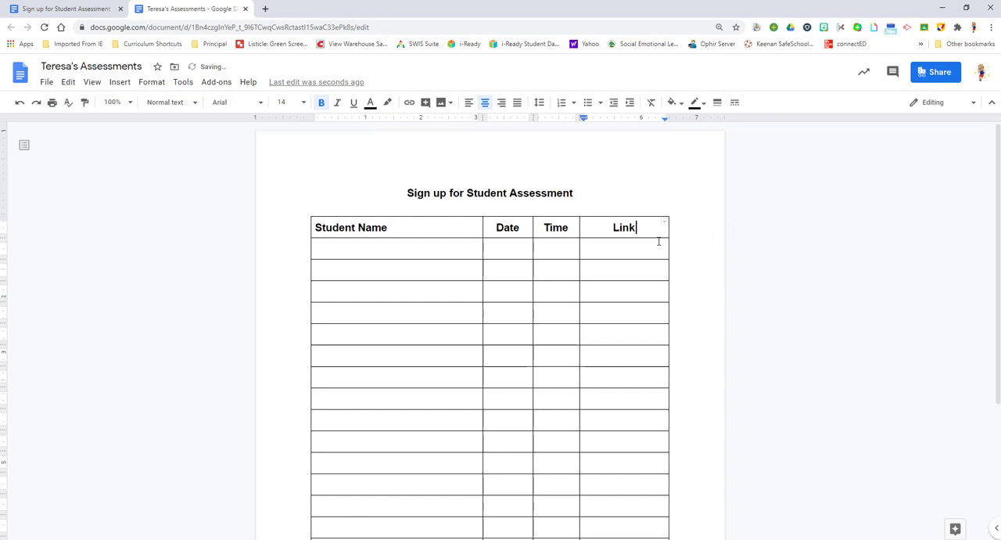
{"action": "type", "text": " to Meet"}
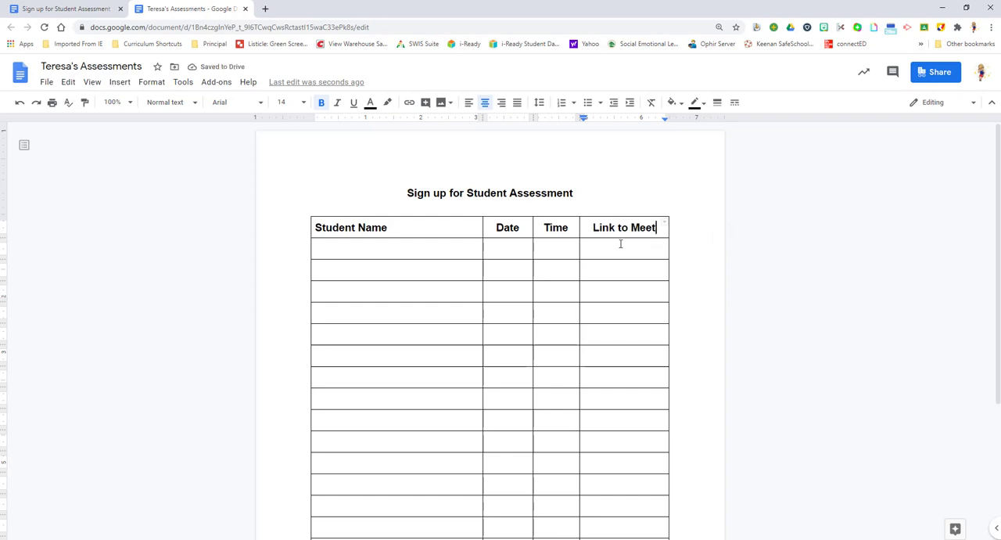
{"action": "left_click", "coordinate": [620, 243]}
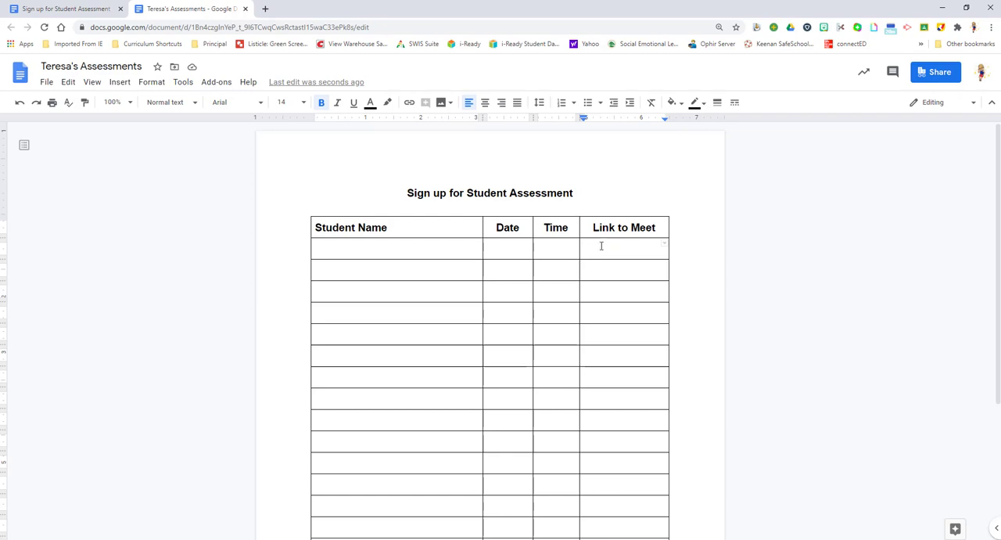
Paste the copied Google Meet link into the first empty row of the Link to Meet column.
{"action": "left_click", "coordinate": [498, 250]}
{"action": "left_click", "coordinate": [617, 264]}
{"action": "double_click", "coordinate": [618, 265]}
{"action": "left_click", "coordinate": [624, 244]}
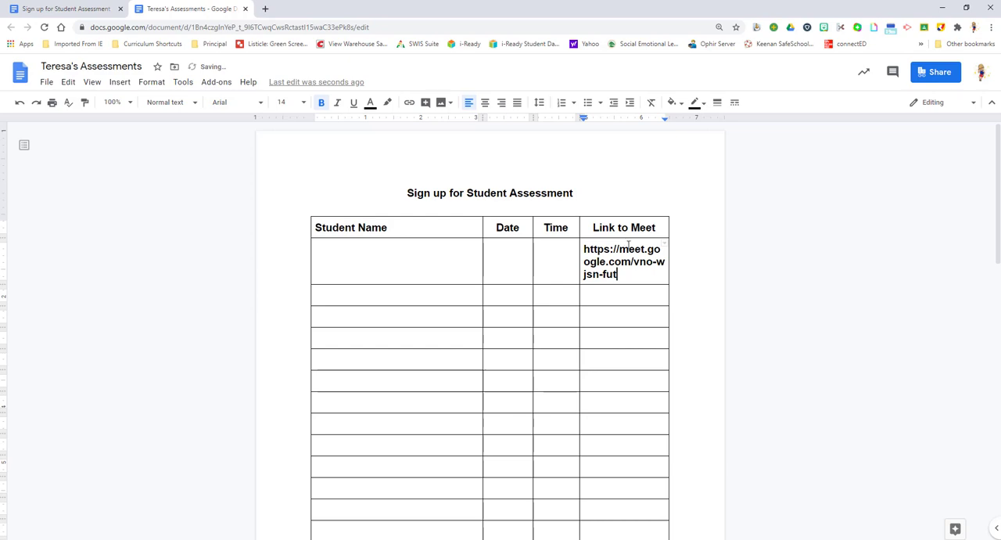
{"action": "left_click", "coordinate": [407, 270]}
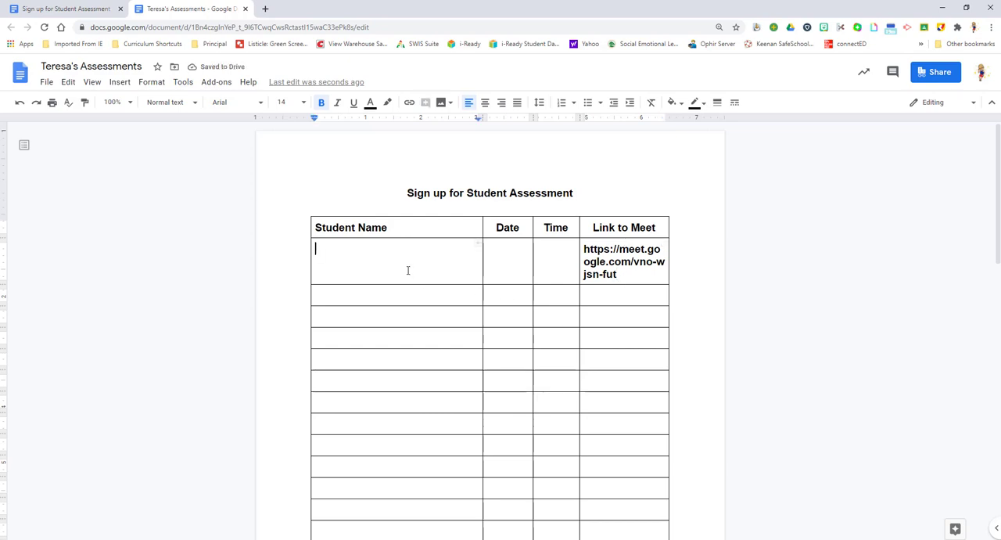
{"action": "left_click", "coordinate": [402, 305]}
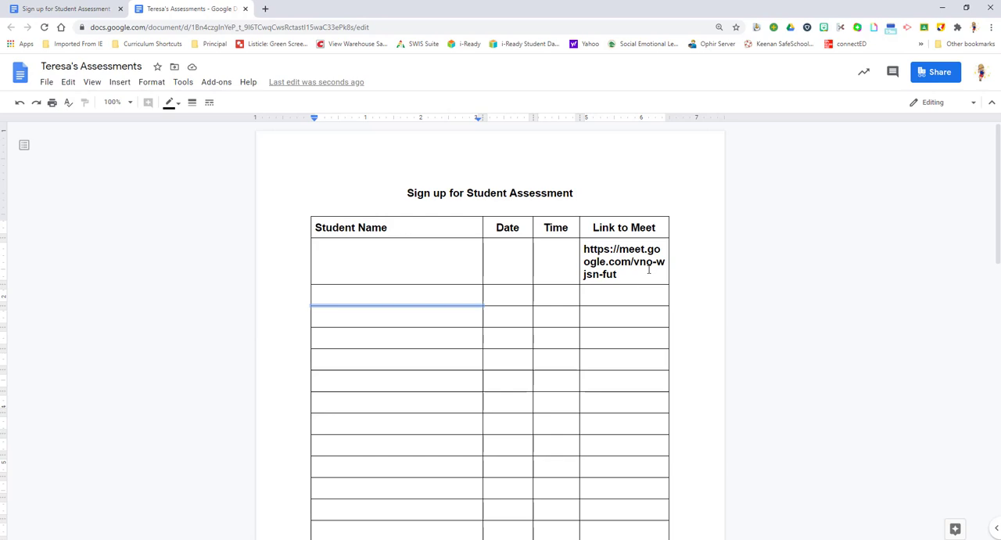
Close the teacher's Assessments copy and the original Sign up for Student Assessment document.
{"action": "left_click", "coordinate": [136, 66]}
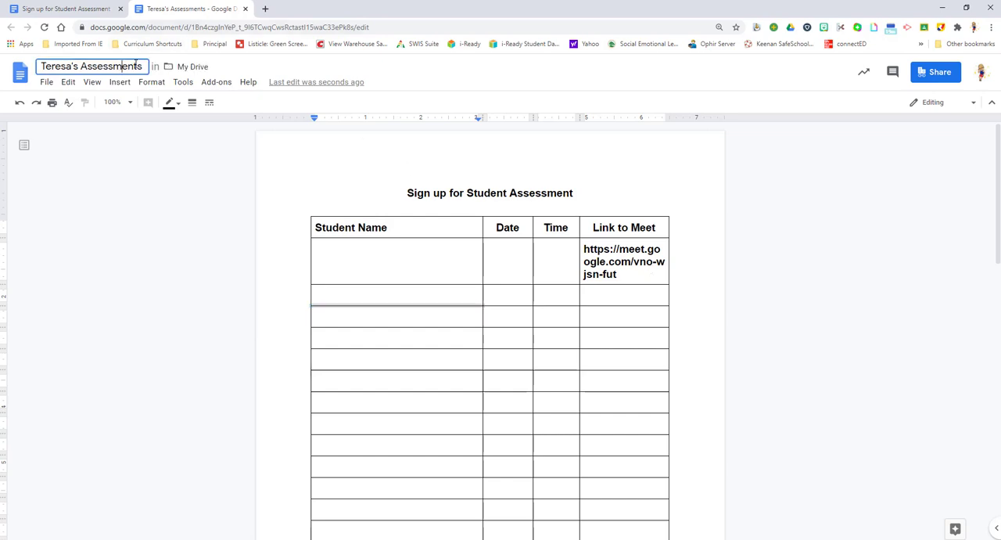
{"action": "left_click", "coordinate": [245, 8]}
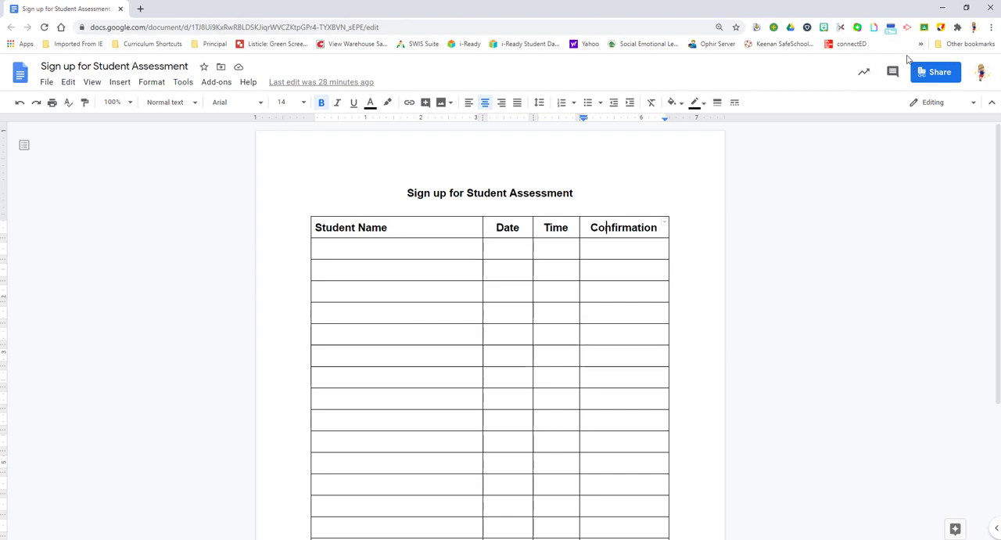
{"action": "left_click", "coordinate": [121, 8]}
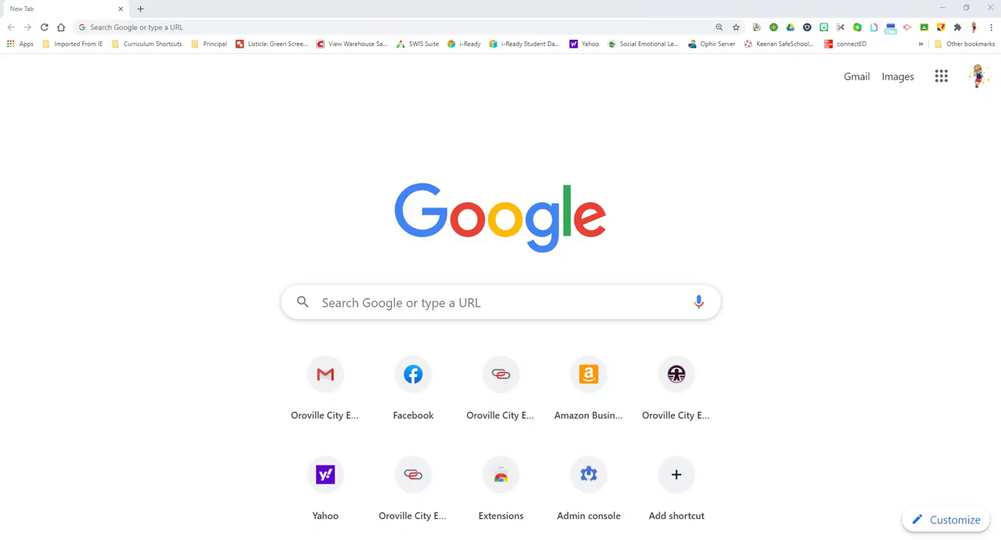
Switch to Google Classroom and open the Ophir Staff class.
{"action": "left_click", "coordinate": [949, 81]}
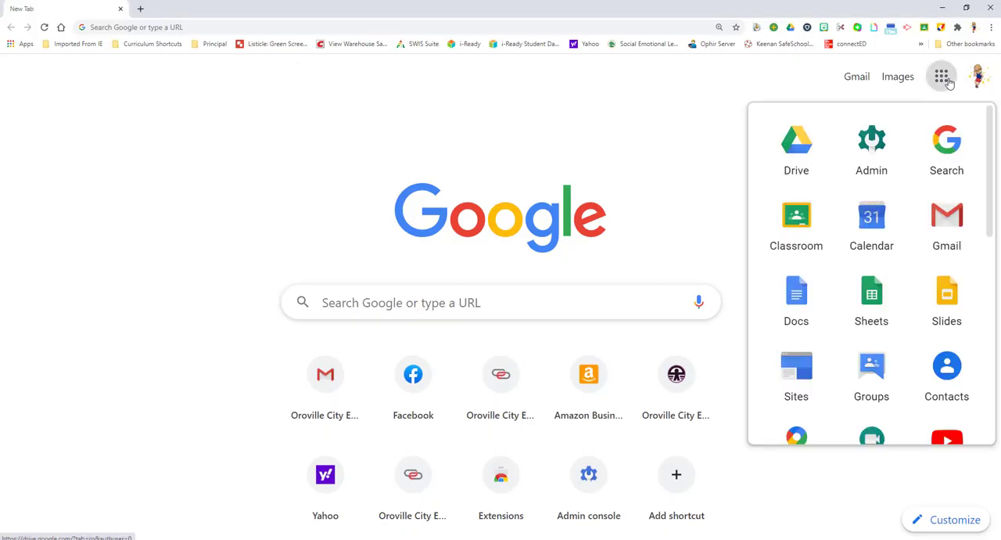
{"action": "left_click", "coordinate": [806, 224]}
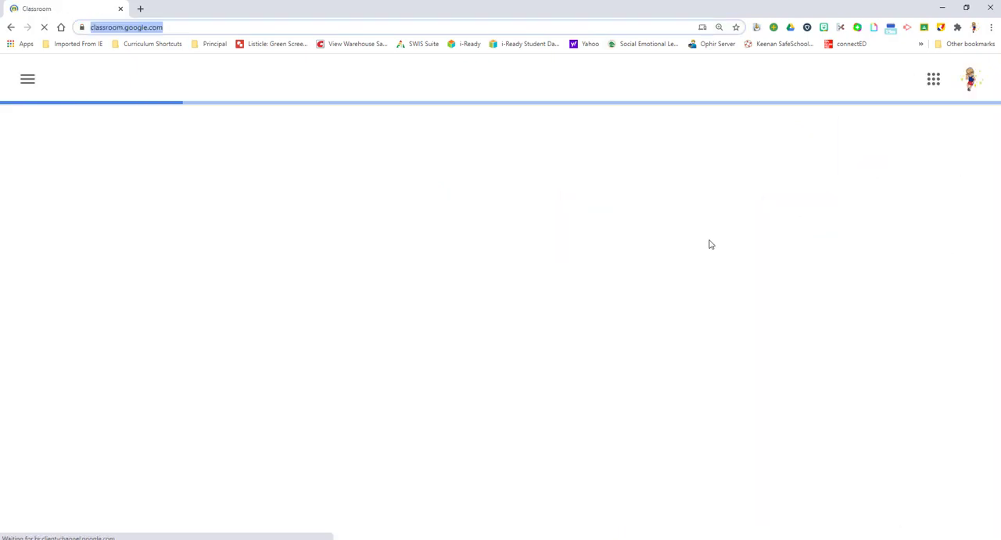
{"action": "scroll", "coordinate": [817, 309], "scroll_direction": "down", "scroll_amount": 5}
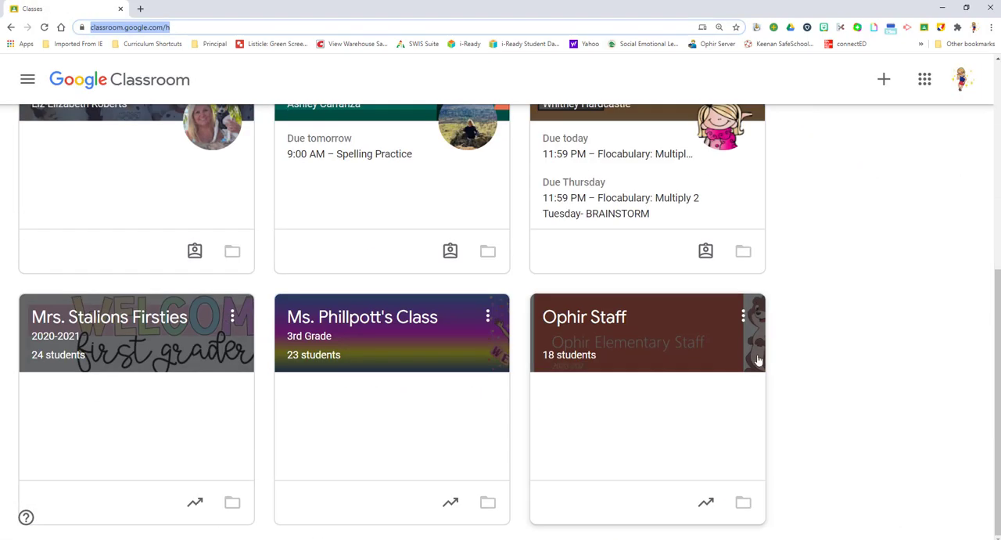
{"action": "left_click", "coordinate": [666, 336]}
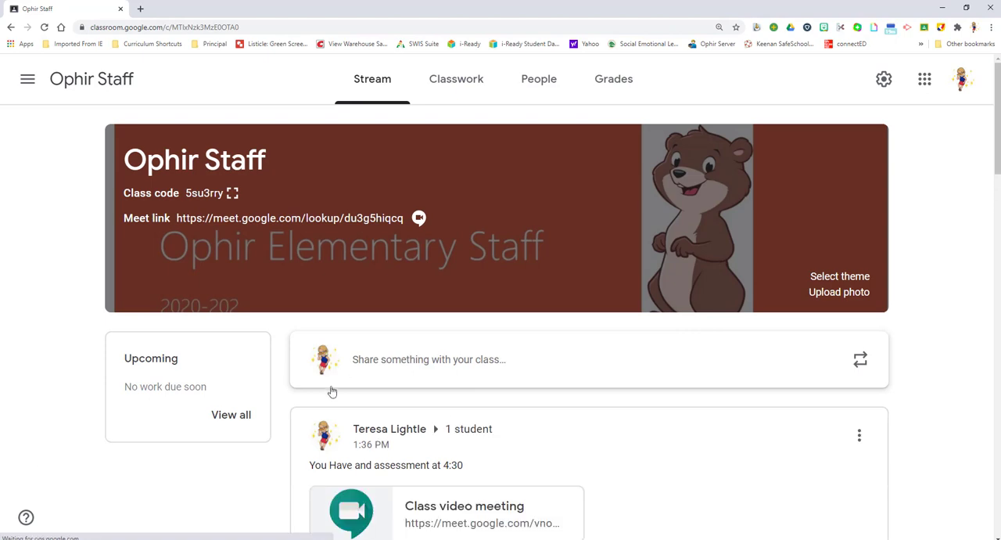
Start a new announcement for all students in the class stream and attach the teacher's Assessments document from My Drive.
{"action": "left_click", "coordinate": [366, 365]}
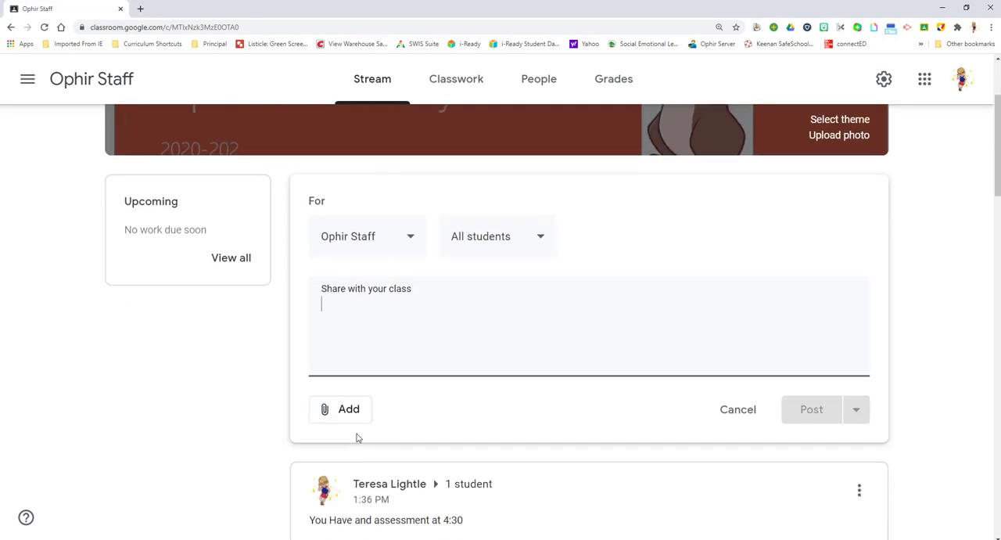
{"action": "left_click", "coordinate": [346, 408]}
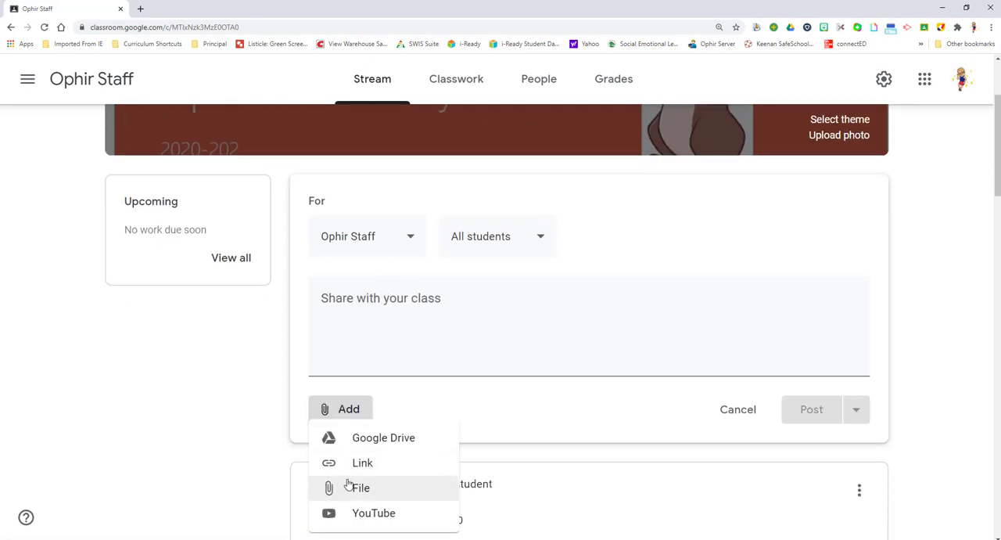
{"action": "left_click", "coordinate": [386, 442]}
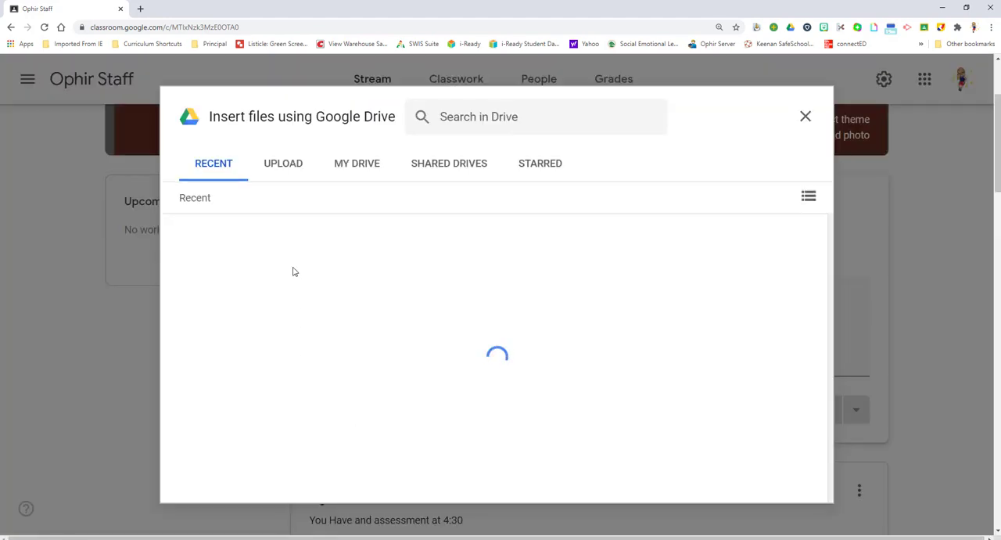
{"action": "left_click", "coordinate": [352, 169]}
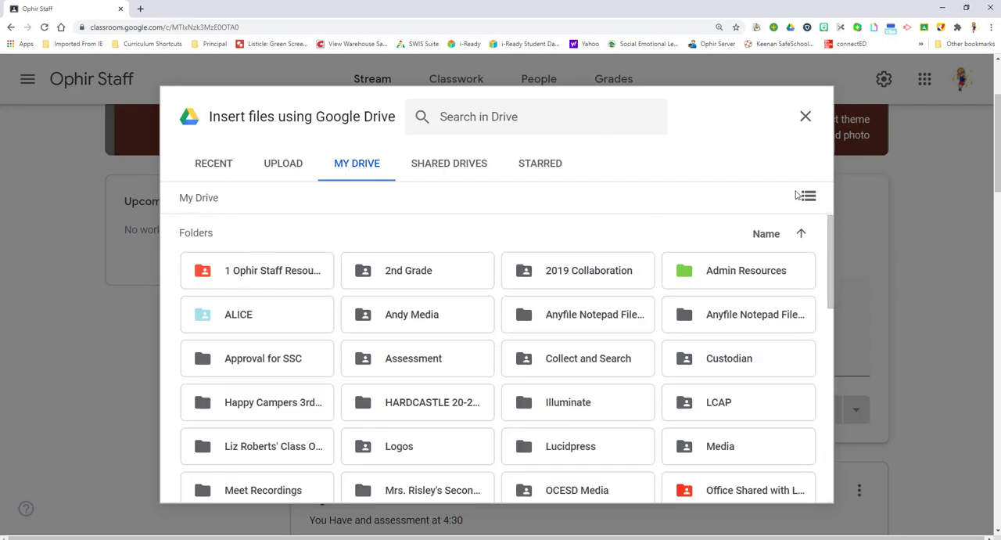
{"action": "scroll", "coordinate": [328, 293], "scroll_direction": "down", "scroll_amount": 4}
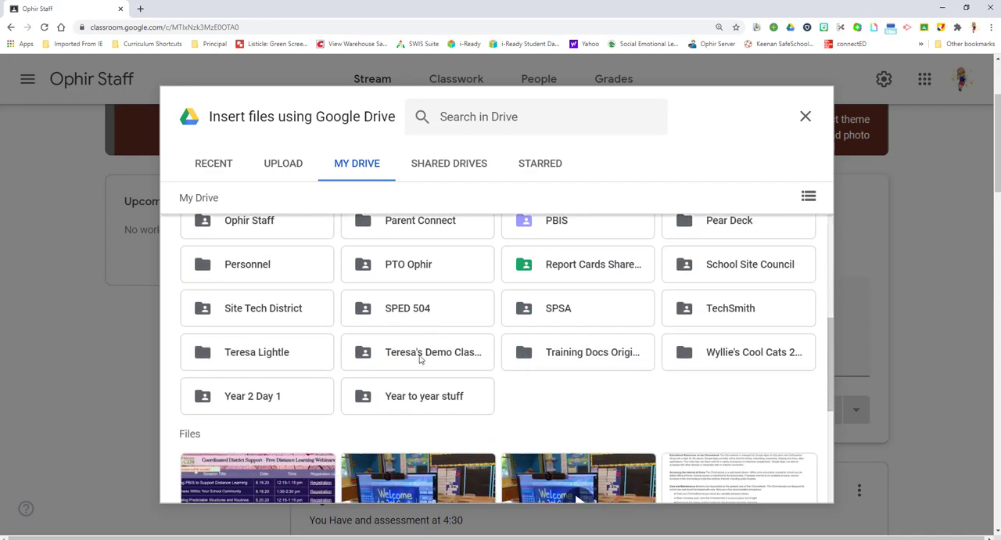
{"action": "scroll", "coordinate": [420, 359], "scroll_direction": "down", "scroll_amount": 10}
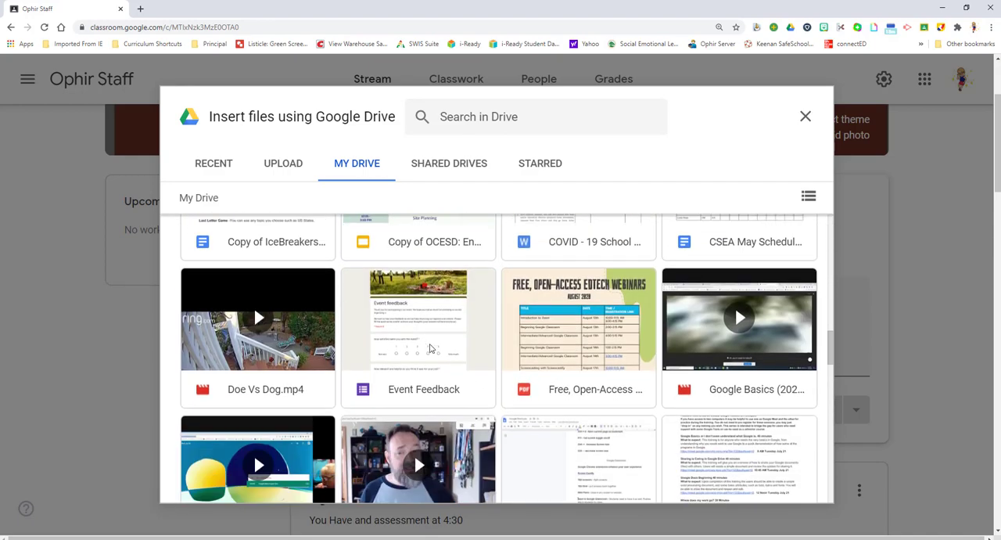
{"action": "scroll", "coordinate": [582, 384], "scroll_direction": "down", "scroll_amount": 8}
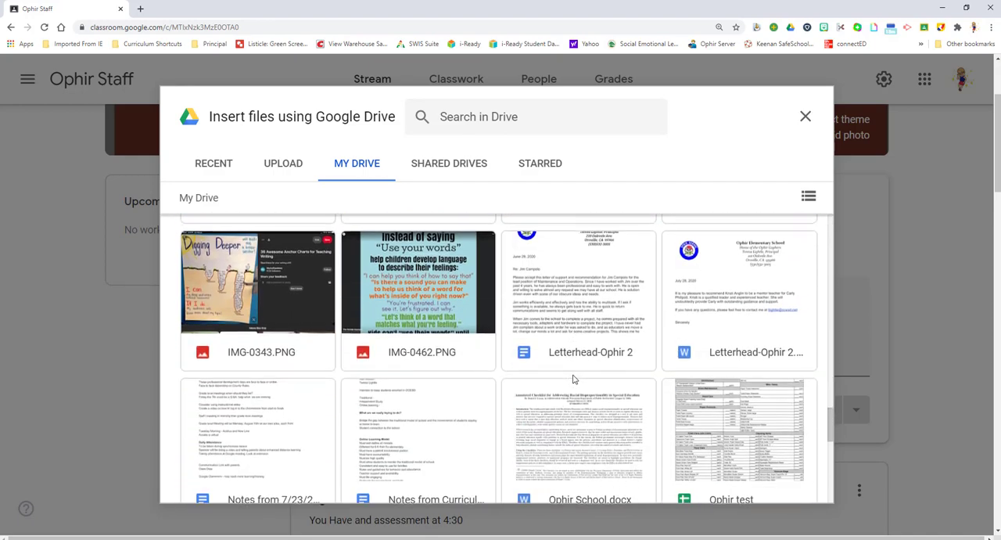
{"action": "scroll", "coordinate": [573, 378], "scroll_direction": "down", "scroll_amount": 4}
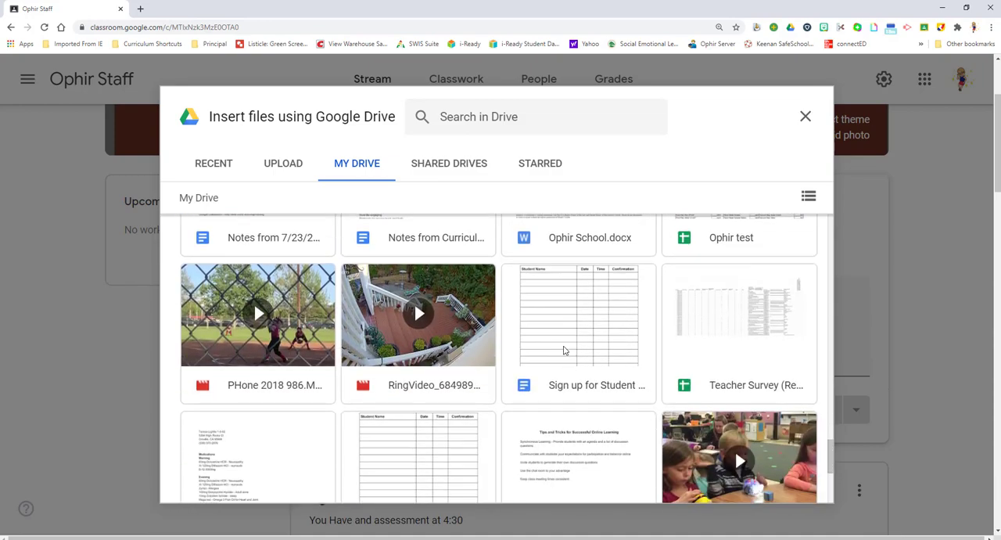
{"action": "scroll", "coordinate": [559, 349], "scroll_direction": "down", "scroll_amount": 1}
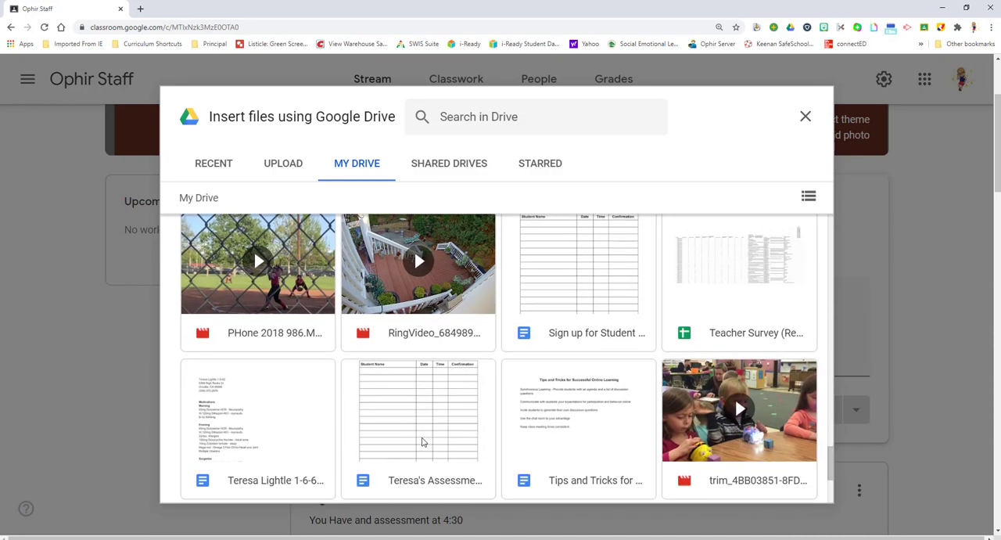
{"action": "left_click", "coordinate": [451, 445]}
{"action": "left_click", "coordinate": [451, 444]}
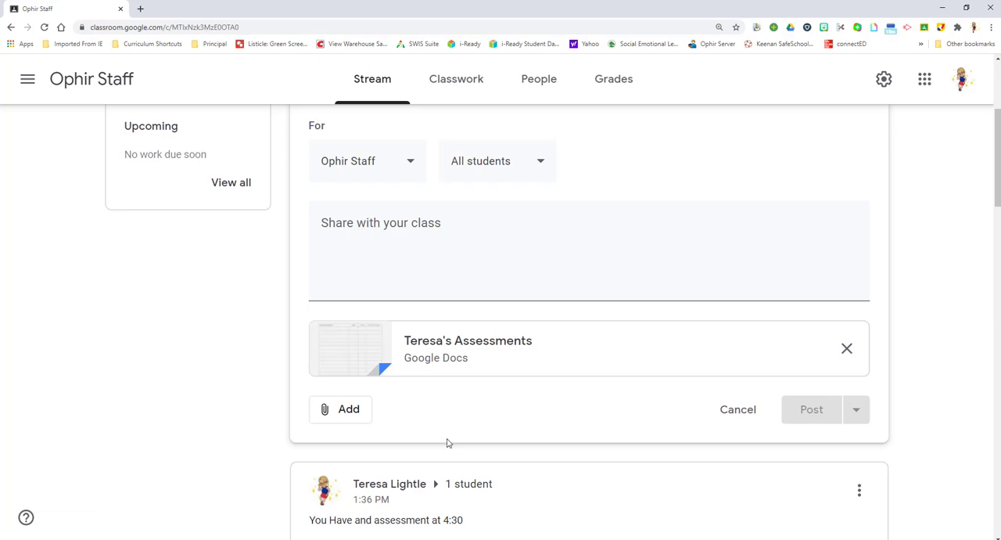
Write the announcement message "Please sign up for a time" and show the options for publishing it.
{"action": "left_click", "coordinate": [355, 222]}
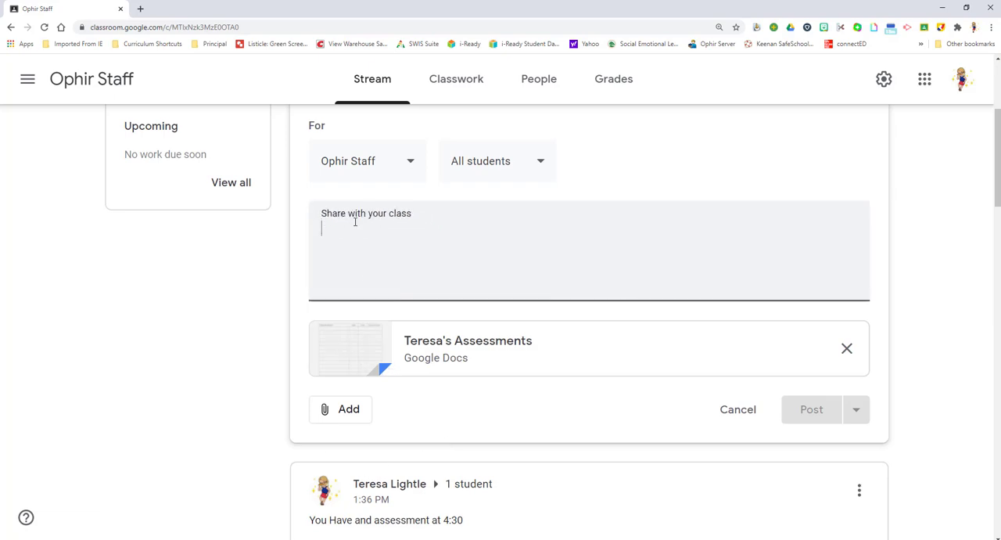
{"action": "type", "text": "Please s"}
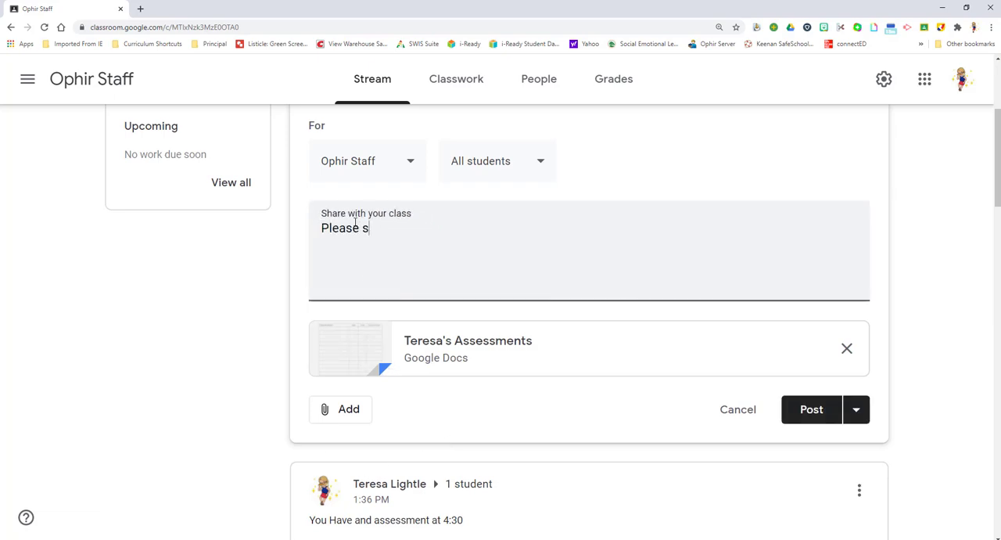
{"action": "type", "text": "ign up for a time"}
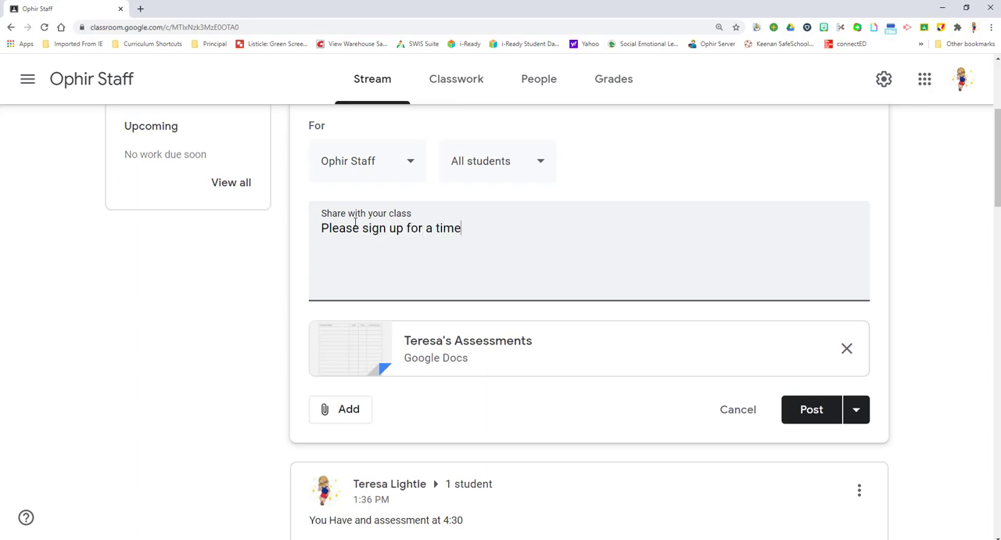
{"action": "left_click", "coordinate": [855, 412]}
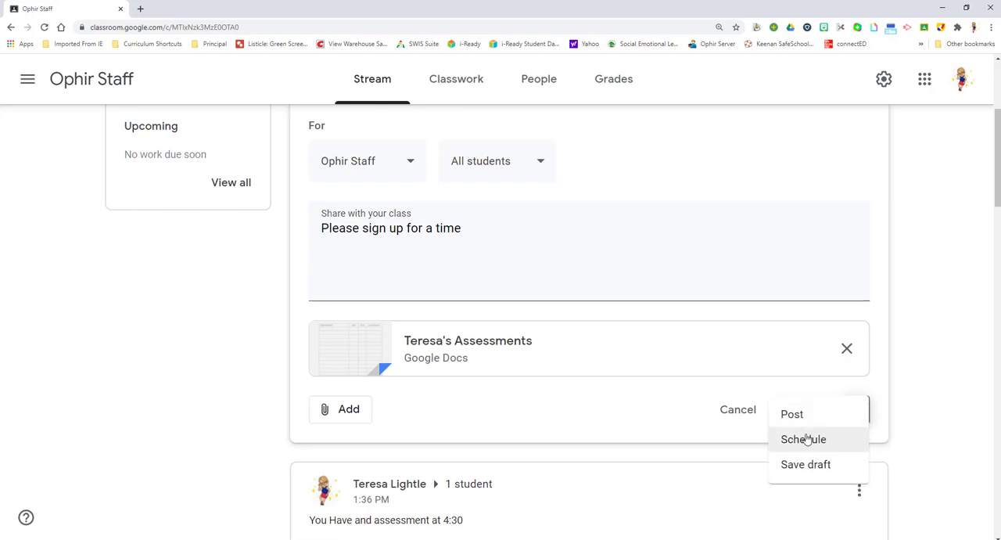